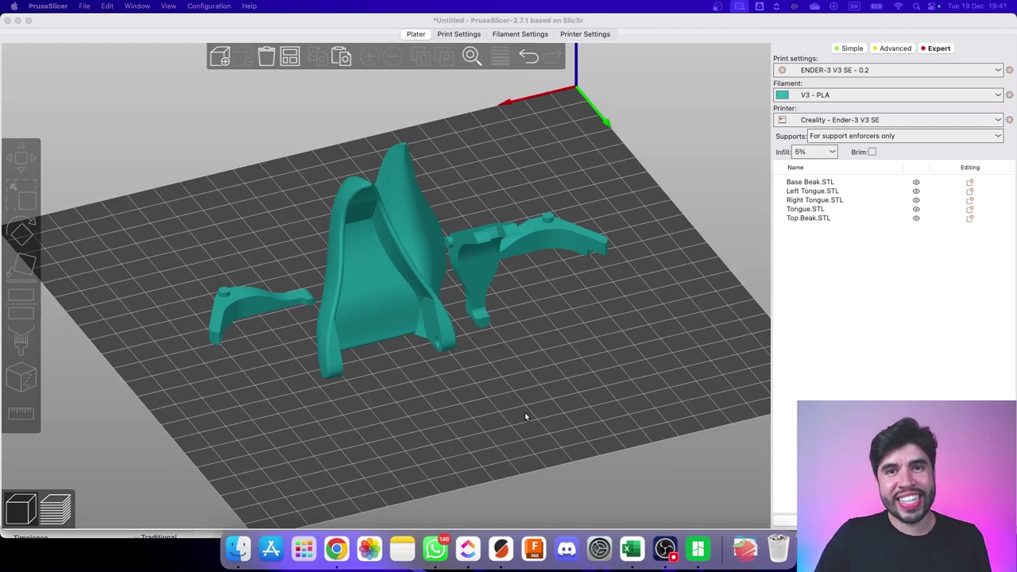
Move the Top Beak in front of the Base Beak and shift the Tongue away from the neighbouring tongue part.
{"action": "left_click_drag", "start_coordinate": [524, 412], "coordinate": [540, 412]}
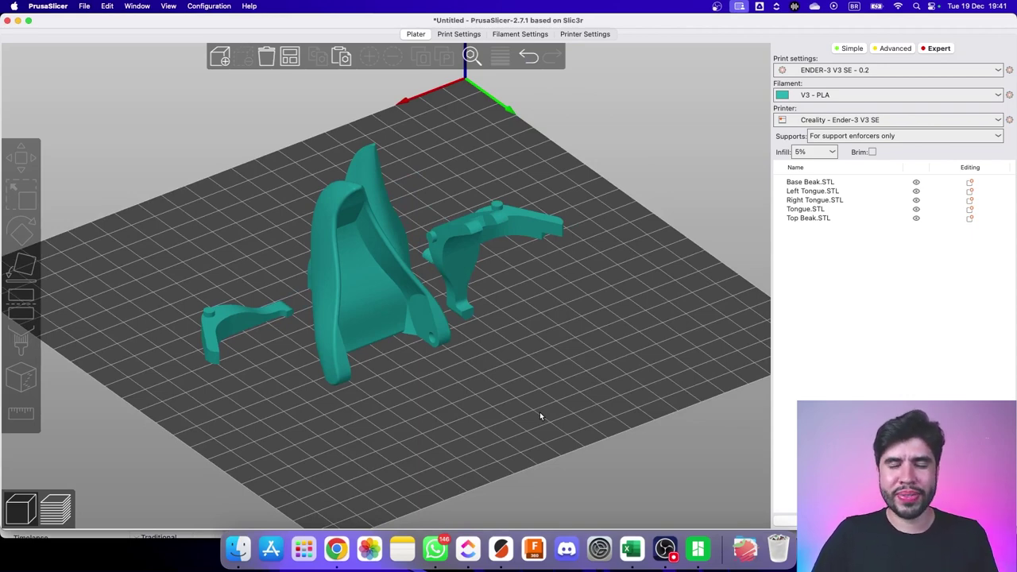
{"action": "left_click_drag", "start_coordinate": [539, 414], "coordinate": [454, 323]}
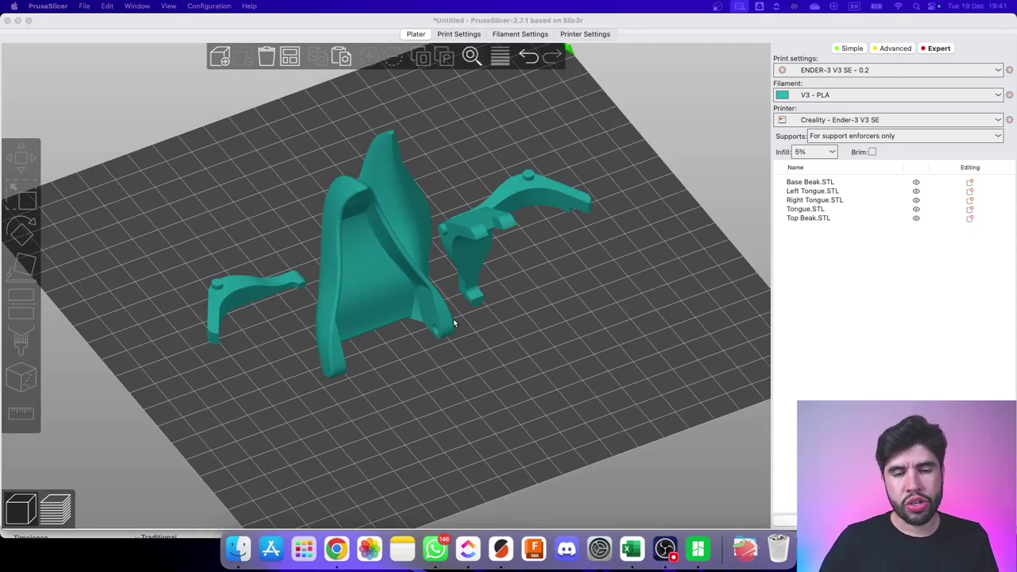
{"action": "left_click_drag", "start_coordinate": [454, 322], "coordinate": [616, 326]}
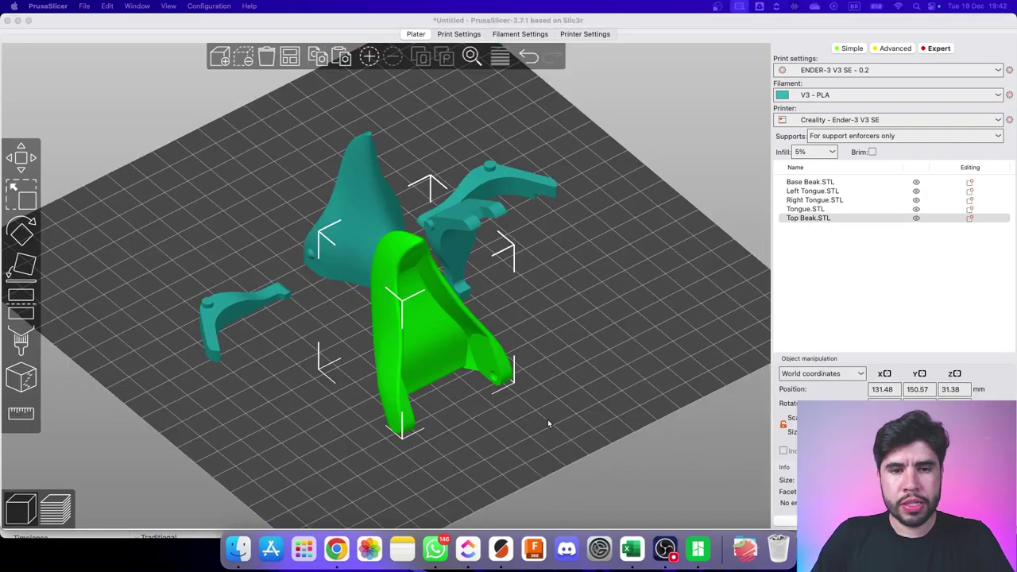
{"action": "left_click_drag", "start_coordinate": [590, 439], "coordinate": [527, 403]}
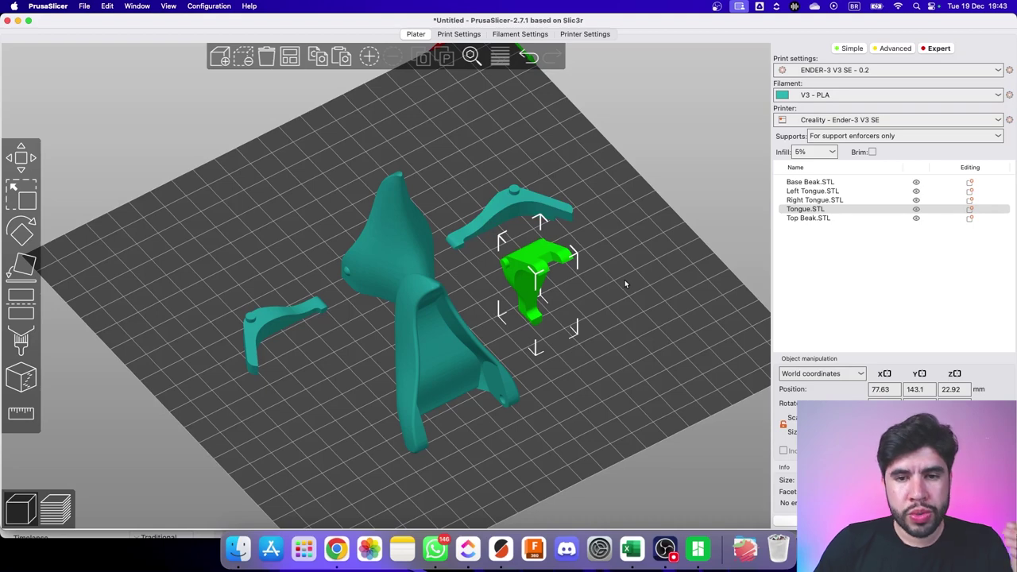
{"action": "left_click_drag", "start_coordinate": [545, 282], "coordinate": [542, 289]}
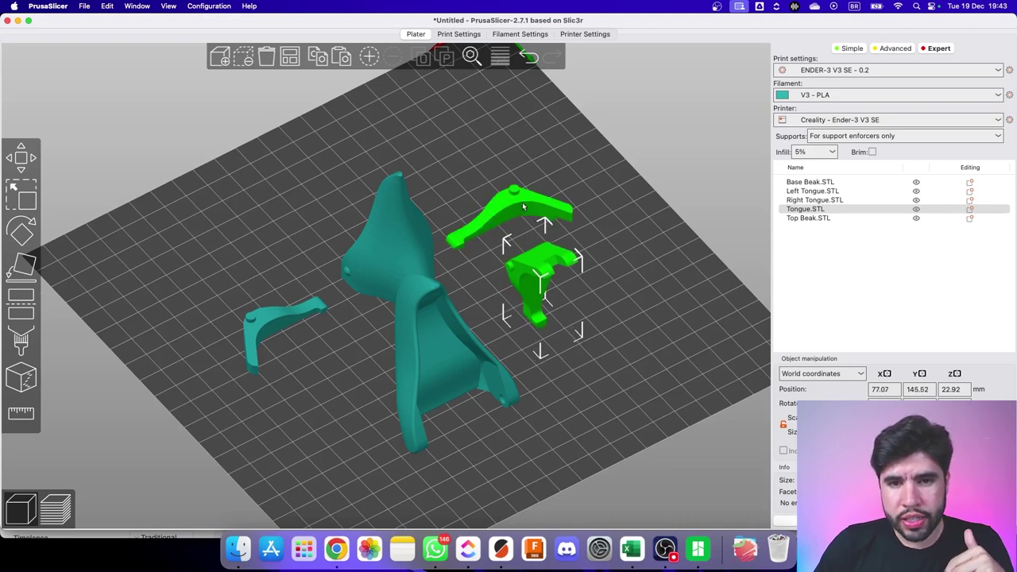
Delete the Tongue.STL part and auto-arrange the remaining beak and side tongue parts on the bed.
{"action": "left_click", "coordinate": [522, 203]}
{"action": "left_click", "coordinate": [311, 308]}
{"action": "left_click", "coordinate": [575, 324]}
{"action": "left_click", "coordinate": [543, 283]}
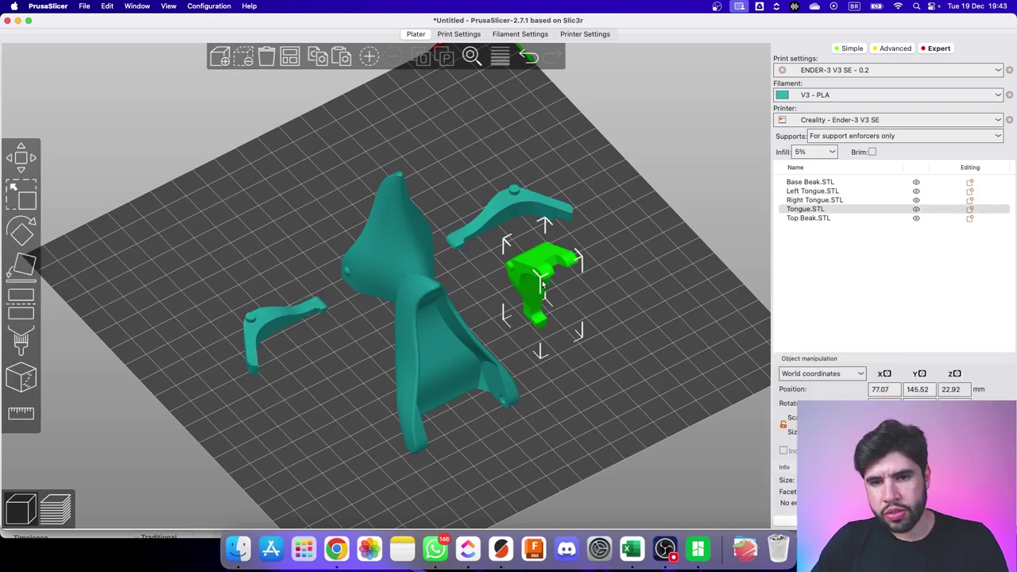
{"action": "key", "text": "Delete"}
{"action": "left_click_drag", "start_coordinate": [542, 280], "coordinate": [556, 333]}
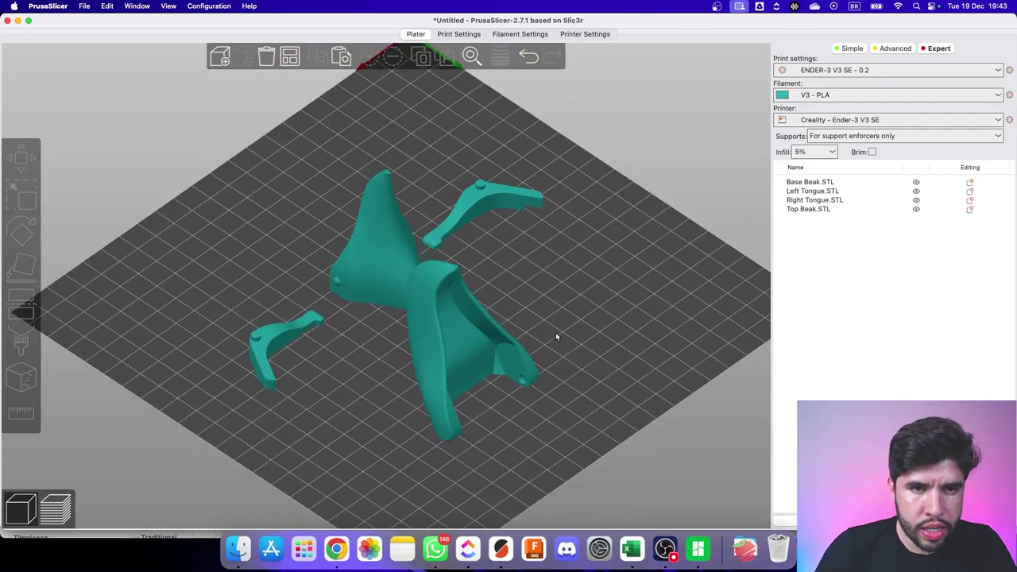
{"action": "left_click_drag", "start_coordinate": [579, 295], "coordinate": [545, 313]}
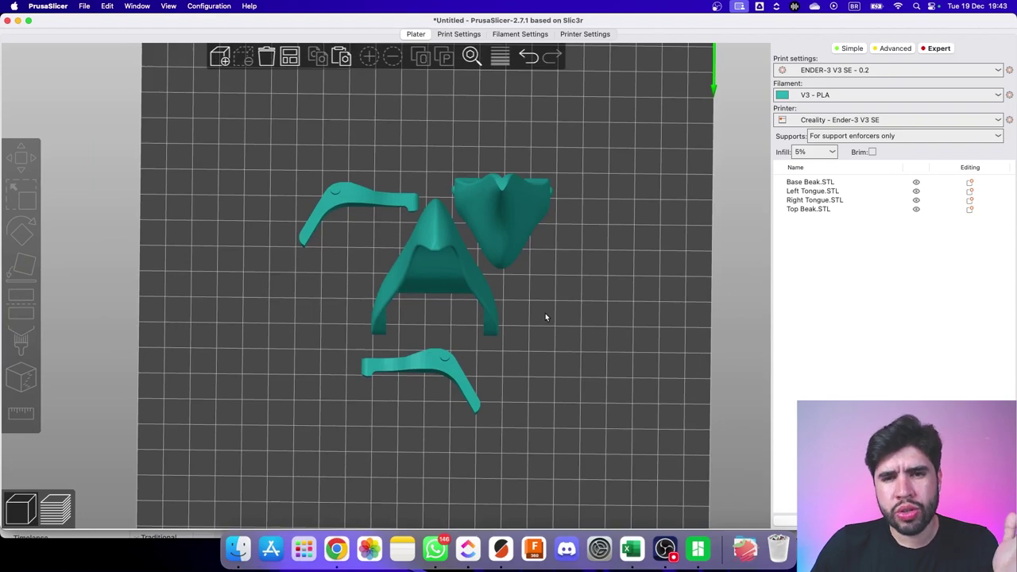
Delete the Base Beak part from the bed and undo the deletion.
{"action": "left_click_drag", "start_coordinate": [545, 313], "coordinate": [576, 317]}
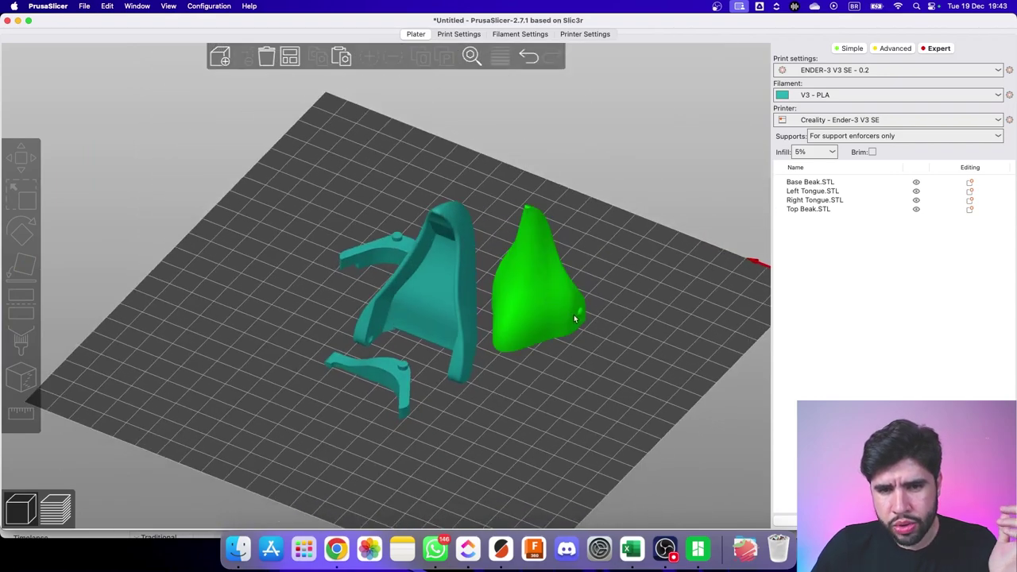
{"action": "left_click", "coordinate": [540, 294]}
{"action": "key", "text": "Delete"}
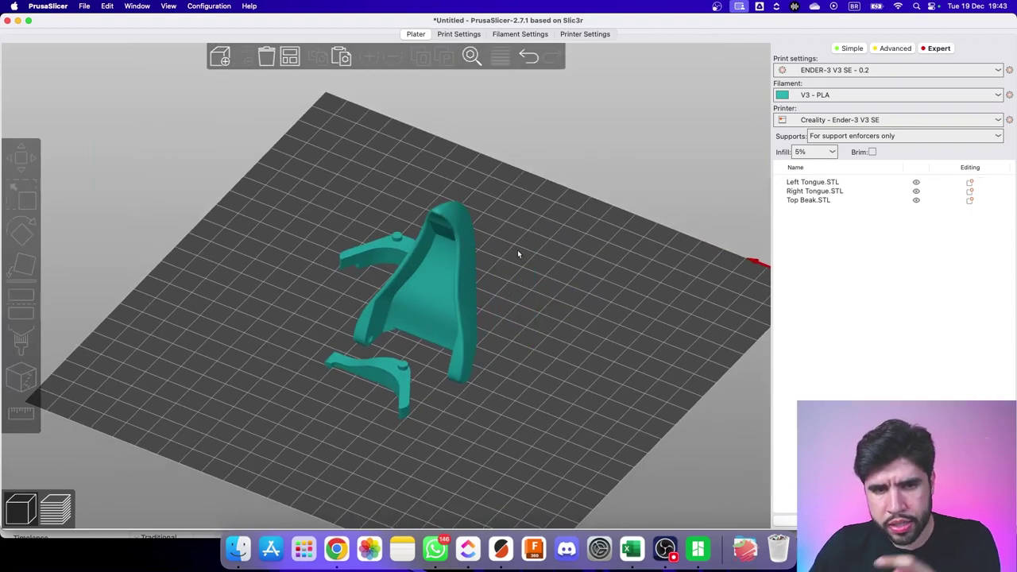
{"action": "scroll", "coordinate": [559, 287], "scroll_direction": "up", "scroll_amount": 2}
{"action": "key", "text": "super+z"}
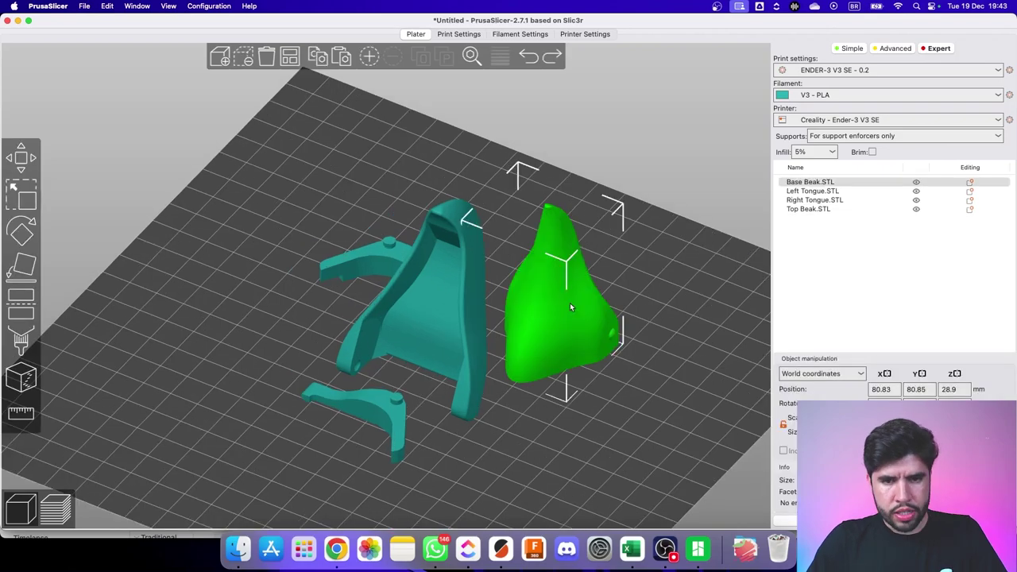
{"action": "left_click_drag", "start_coordinate": [570, 303], "coordinate": [672, 398]}
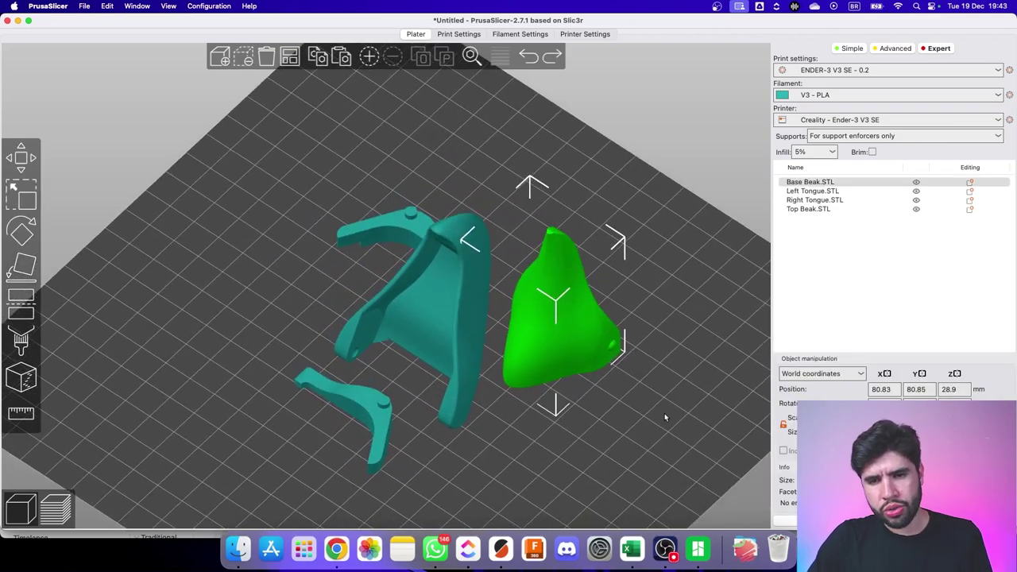
{"action": "left_click", "coordinate": [664, 414]}
{"action": "left_click_drag", "start_coordinate": [657, 410], "coordinate": [653, 411]}
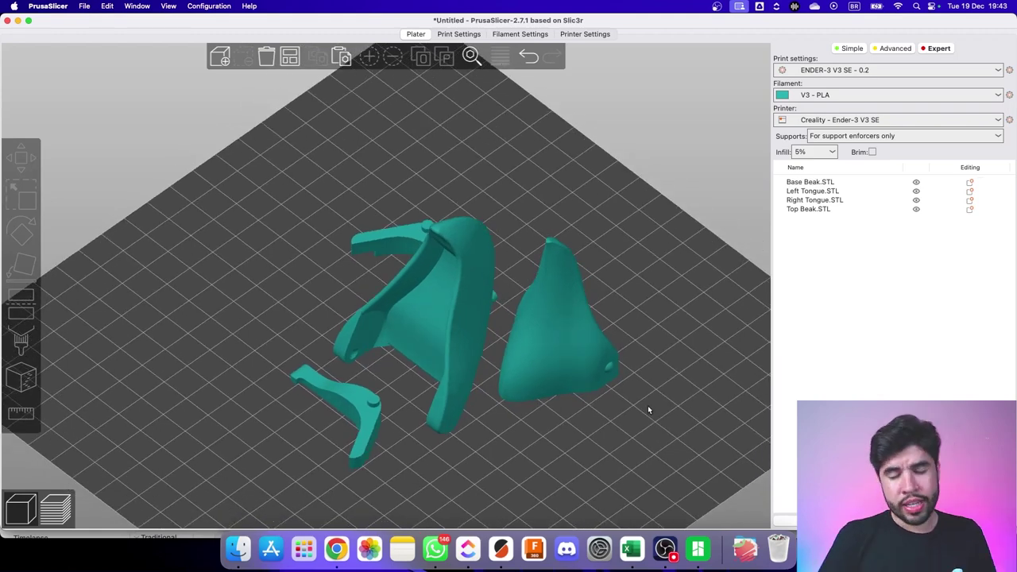
{"action": "key", "text": "XF86AudioLowerVolume"}
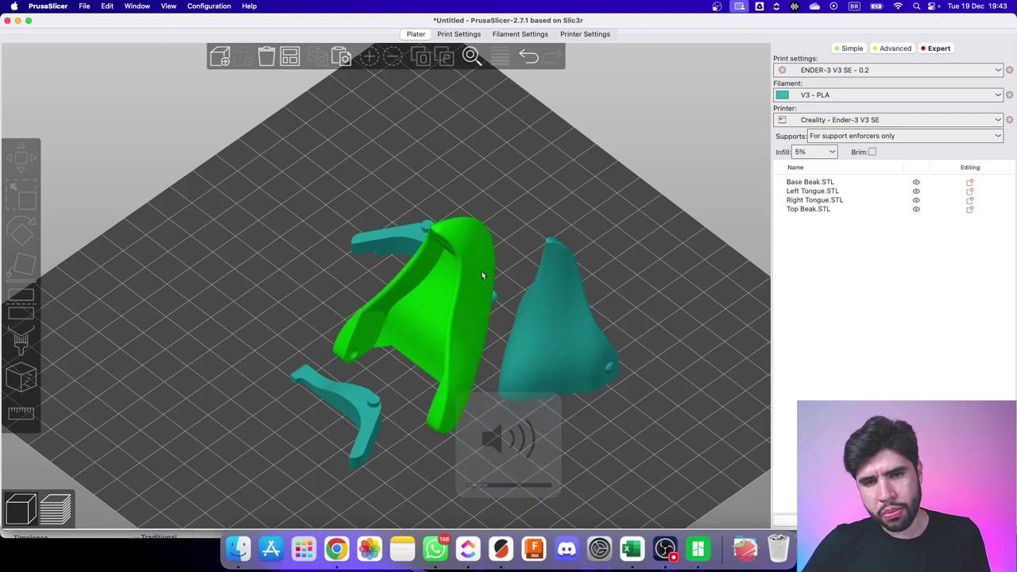
{"action": "left_click_drag", "start_coordinate": [588, 293], "coordinate": [520, 273]}
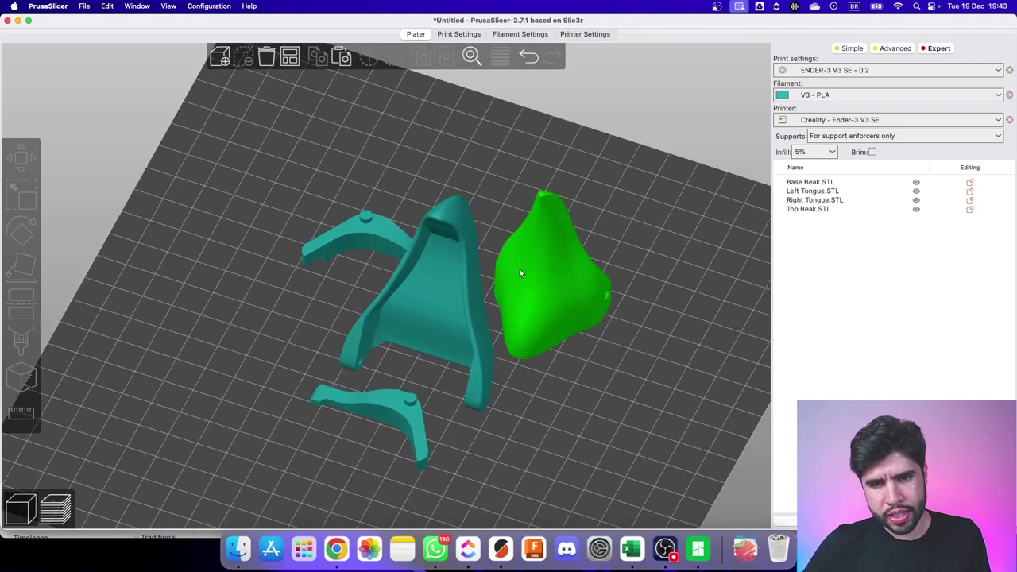
{"action": "left_click_drag", "start_coordinate": [581, 381], "coordinate": [585, 395]}
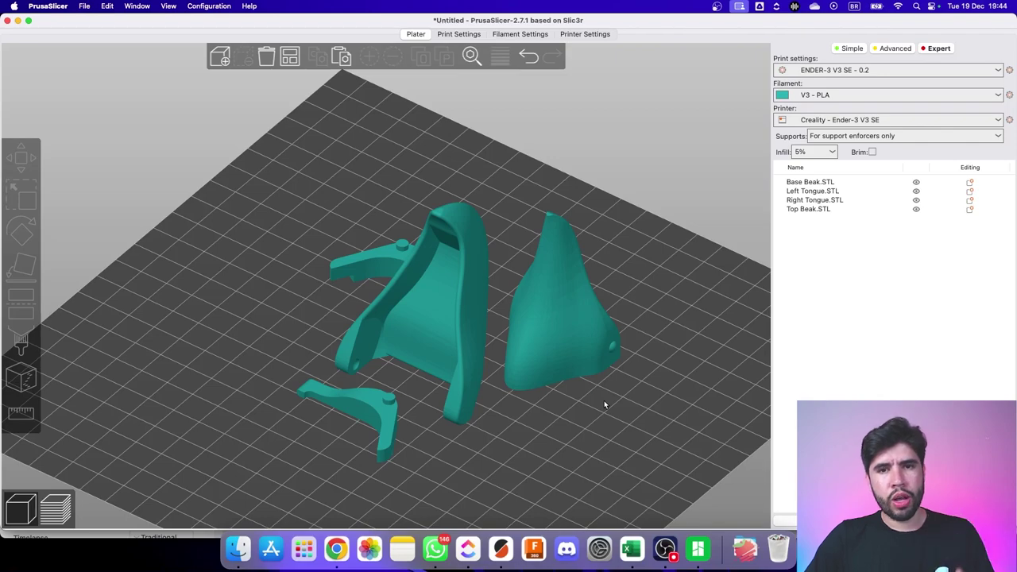
{"action": "left_click_drag", "start_coordinate": [629, 414], "coordinate": [652, 427]}
Try the plate without the Base Beak, select the Top Beak, and restore the removed part.
{"action": "left_click", "coordinate": [559, 240]}
{"action": "key", "text": "Delete"}
{"action": "key", "text": "0"}
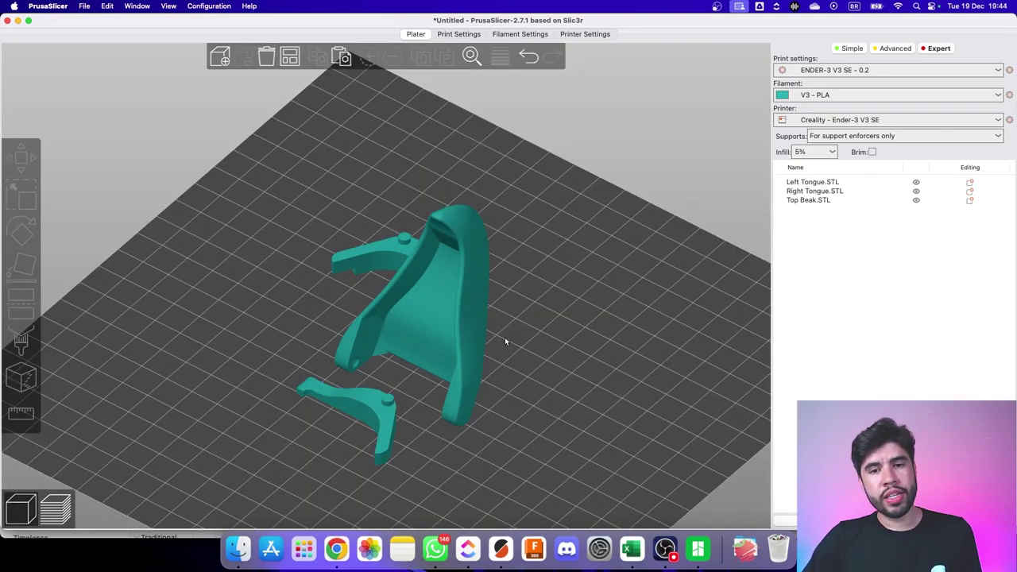
{"action": "left_click", "coordinate": [463, 312]}
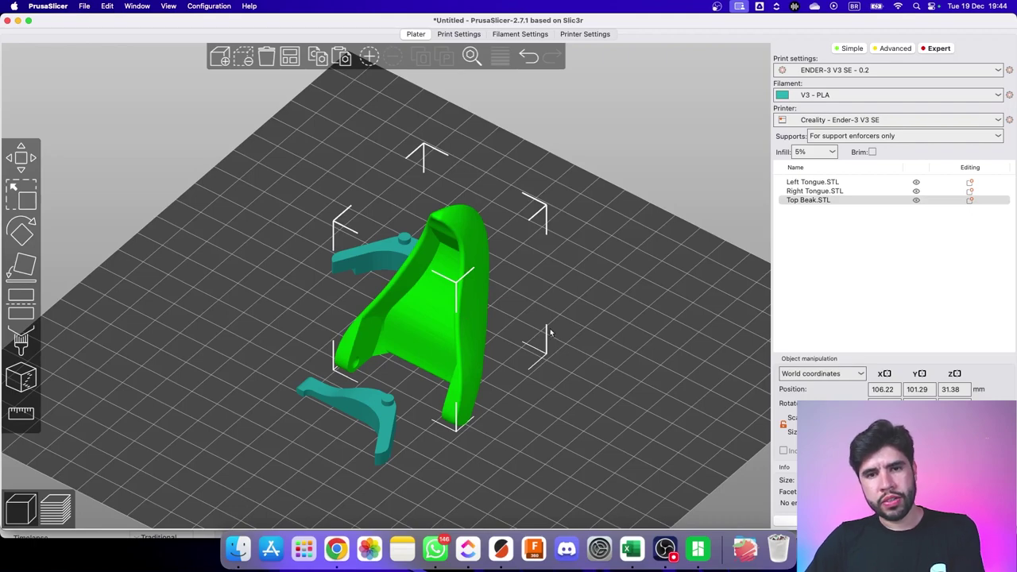
{"action": "key", "text": "super+z"}
{"action": "key", "text": "a"}
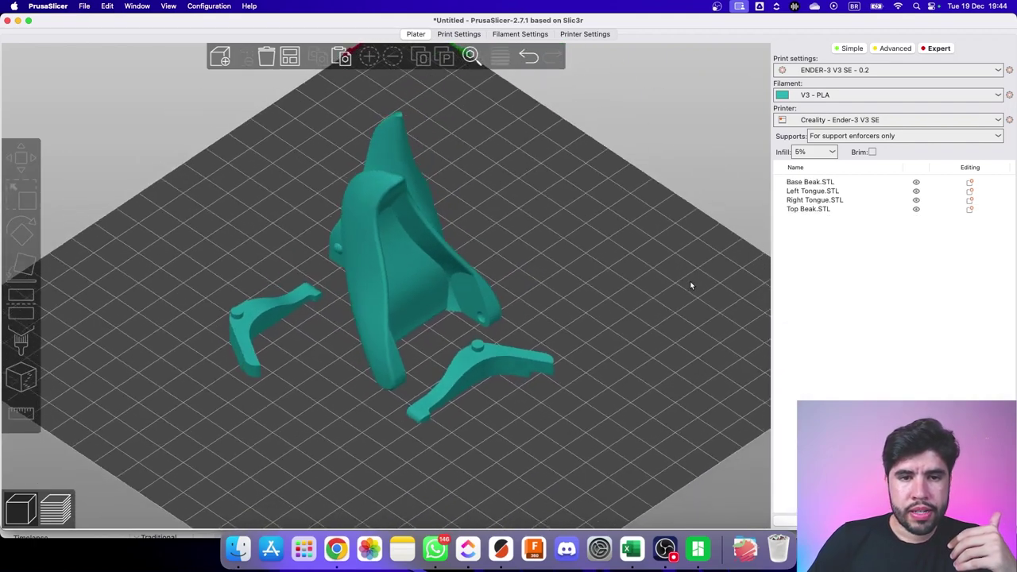
Inspect the beak's curved shape from the side and set the print profile's layer height to 0.28 mm.
{"action": "left_click_drag", "start_coordinate": [676, 326], "coordinate": [698, 322]}
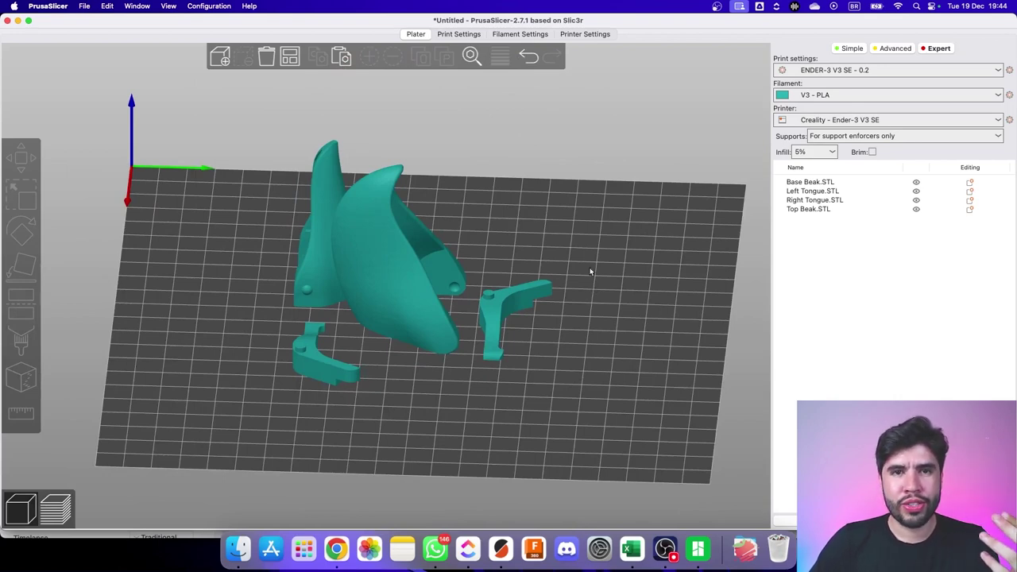
{"action": "left_click_drag", "start_coordinate": [467, 158], "coordinate": [442, 121]}
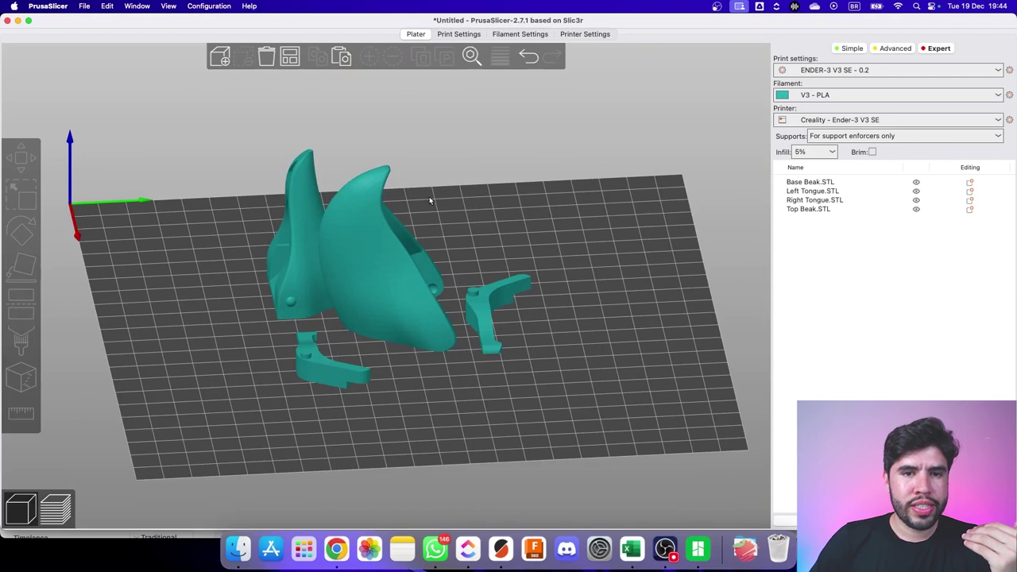
{"action": "scroll", "coordinate": [415, 226], "scroll_direction": "up", "scroll_amount": 4}
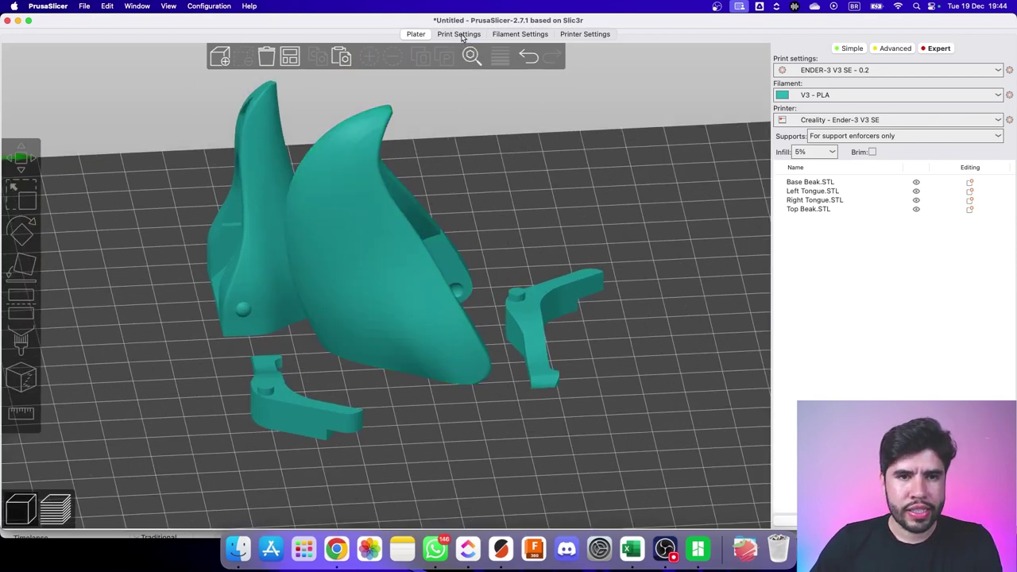
{"action": "left_click_drag", "start_coordinate": [562, 173], "coordinate": [535, 193]}
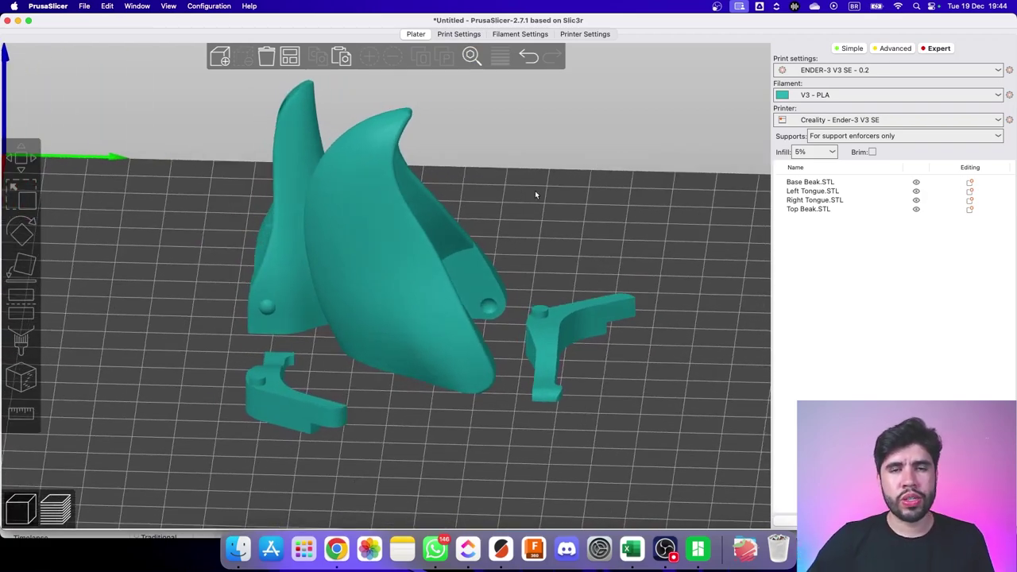
{"action": "left_click_drag", "start_coordinate": [535, 194], "coordinate": [559, 189]}
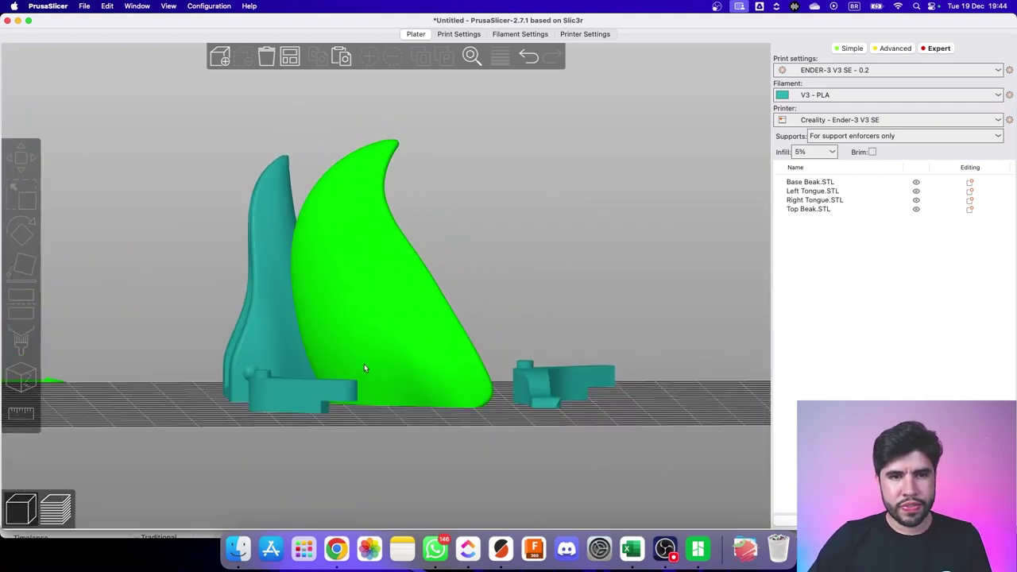
{"action": "left_click_drag", "start_coordinate": [535, 252], "coordinate": [526, 257]}
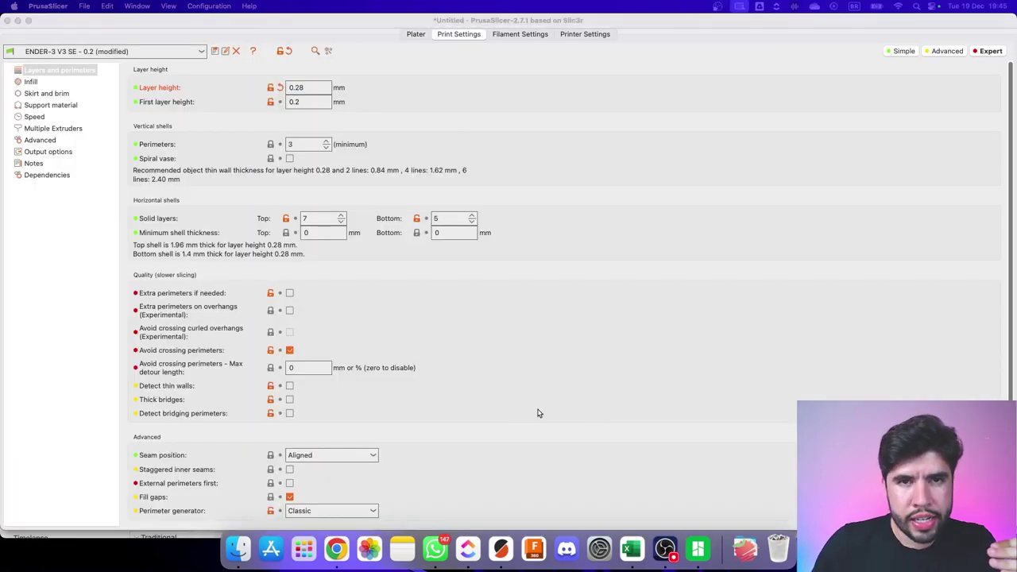
Review the layer height and first layer height settings against the Top Beak model on the bed.
{"action": "left_click", "coordinate": [414, 35]}
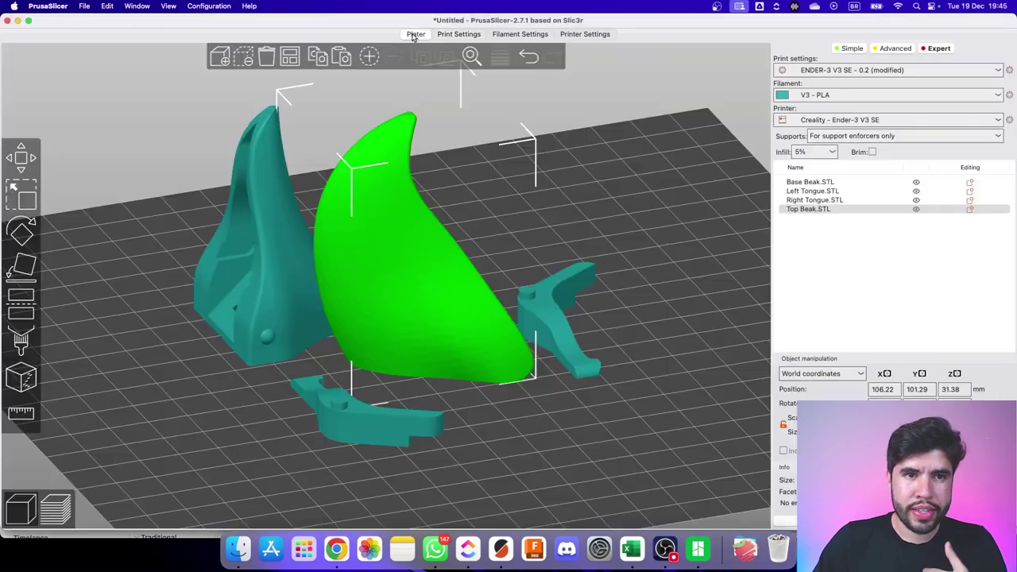
{"action": "left_click", "coordinate": [470, 35]}
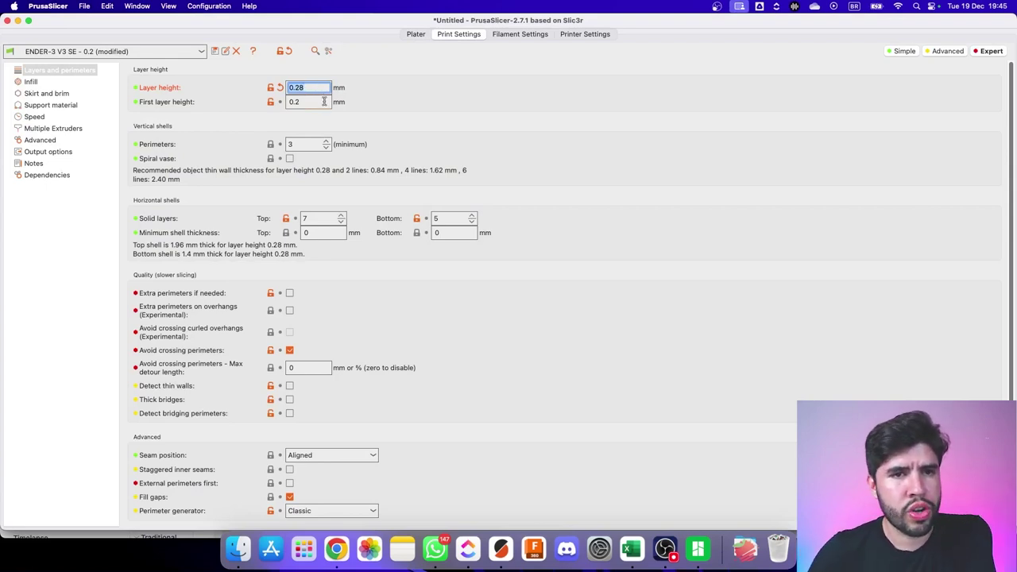
{"action": "left_click", "coordinate": [312, 102]}
{"action": "double_click", "coordinate": [312, 102]}
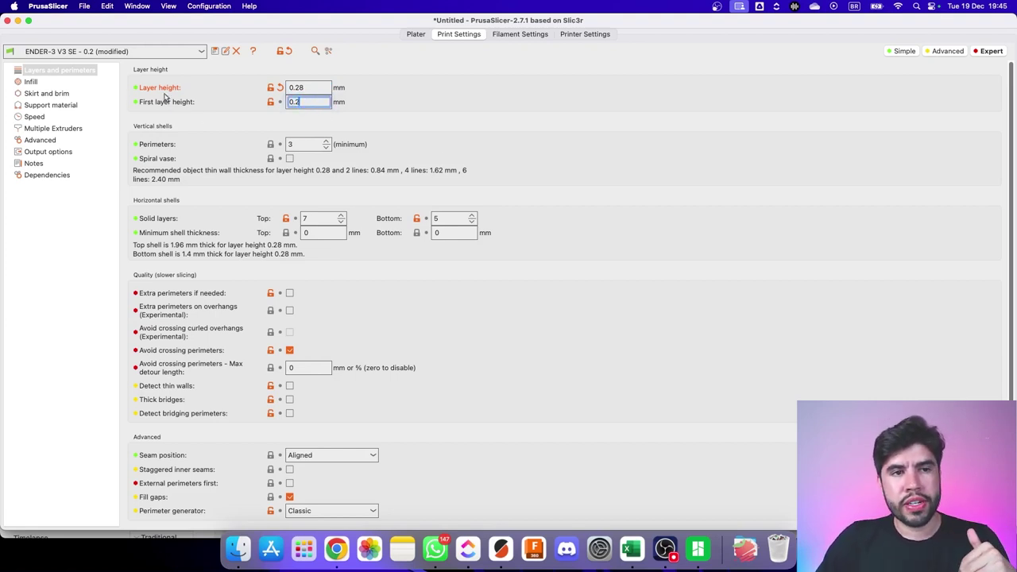
{"action": "double_click", "coordinate": [324, 88]}
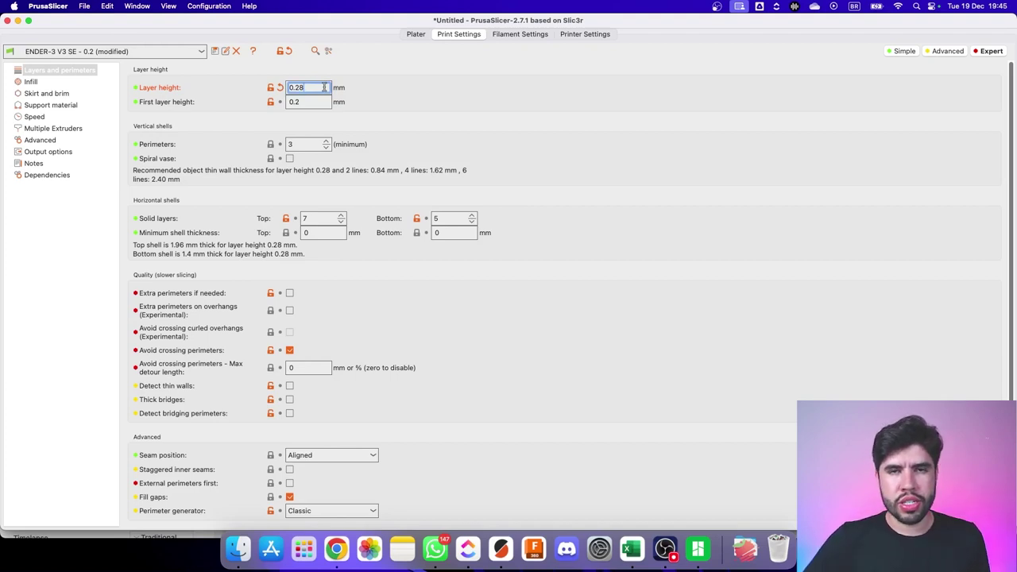
{"action": "double_click", "coordinate": [315, 102]}
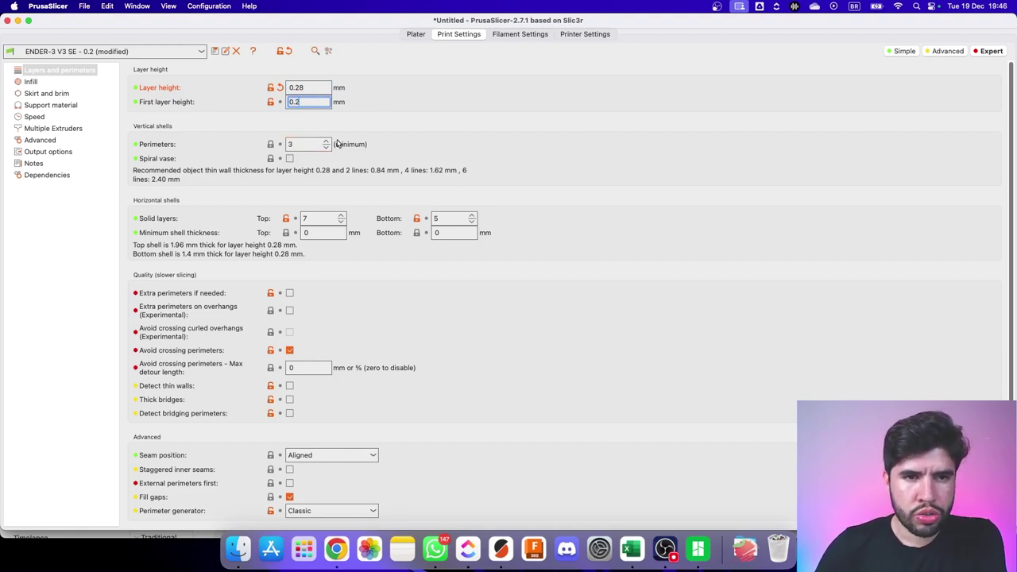
{"action": "left_click", "coordinate": [417, 35]}
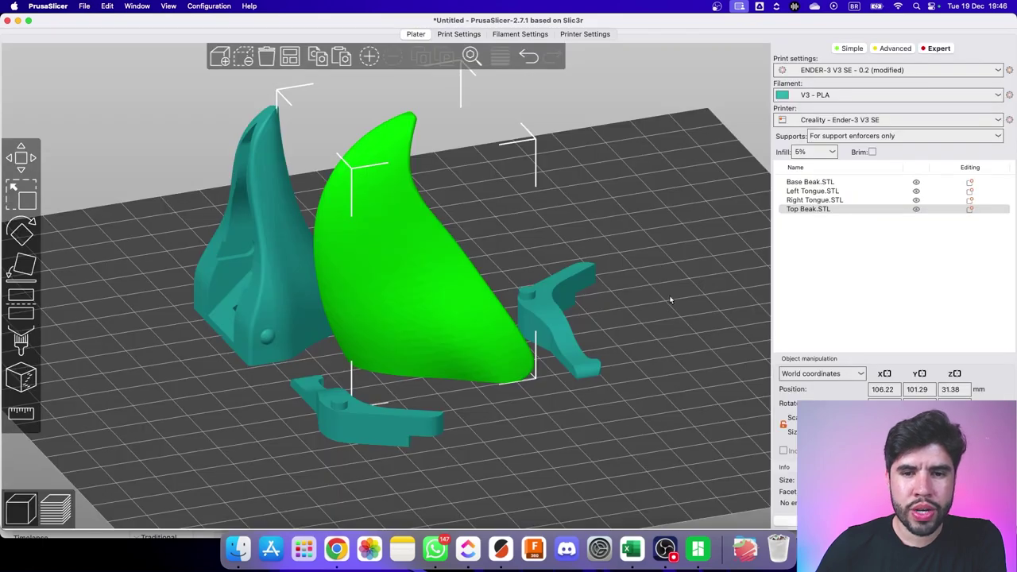
{"action": "left_click_drag", "start_coordinate": [670, 297], "coordinate": [647, 303]}
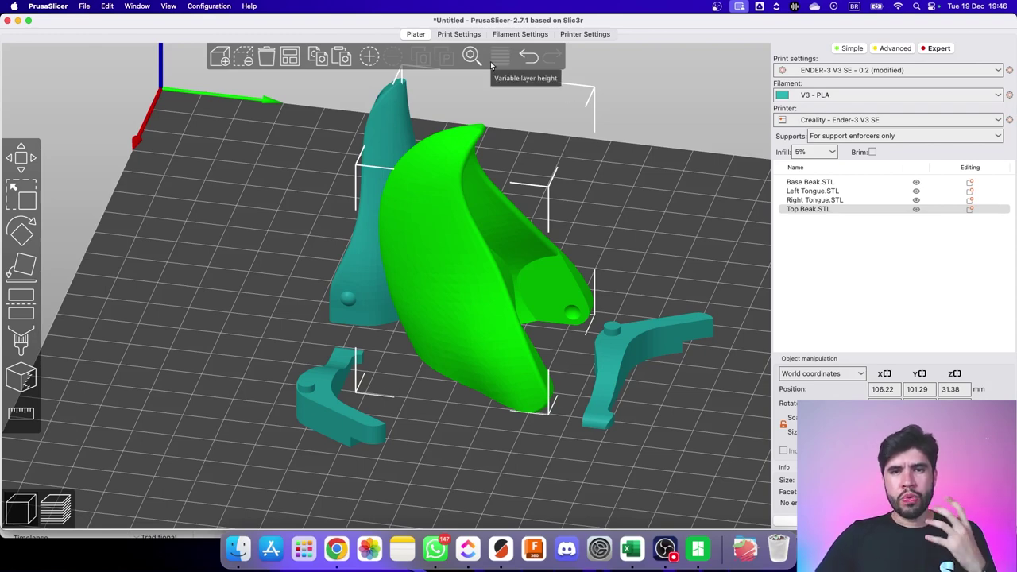
Set the minimum number of perimeters for the vertical shells to 4.
{"action": "left_click", "coordinate": [458, 34]}
{"action": "left_click", "coordinate": [326, 141]}
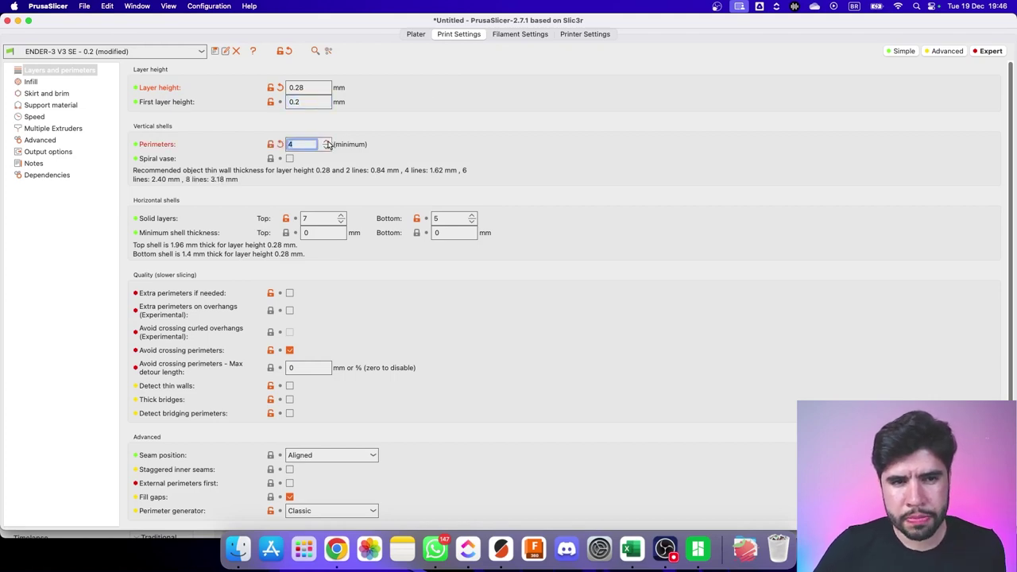
{"action": "left_click", "coordinate": [326, 142]}
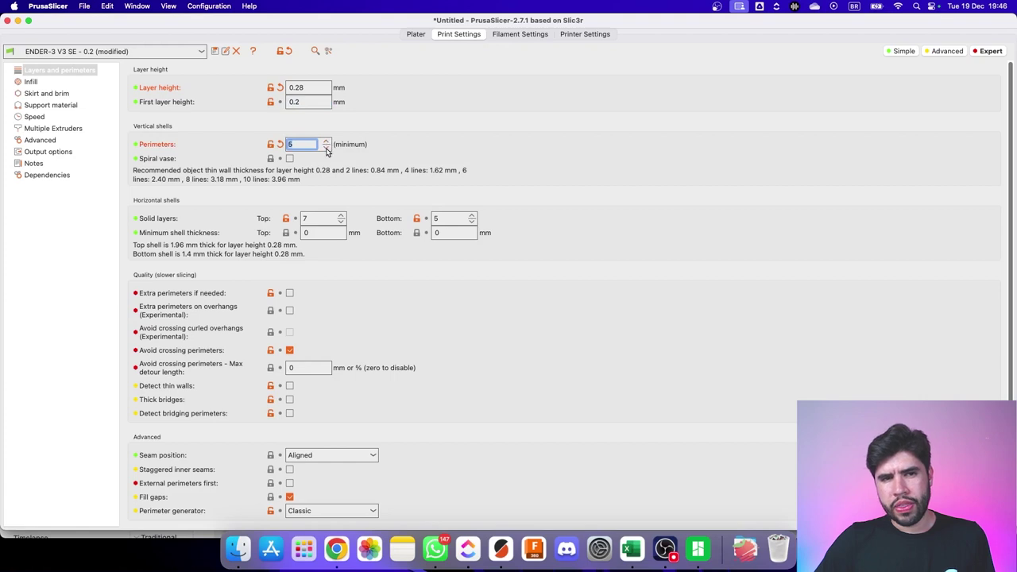
{"action": "left_click", "coordinate": [326, 148]}
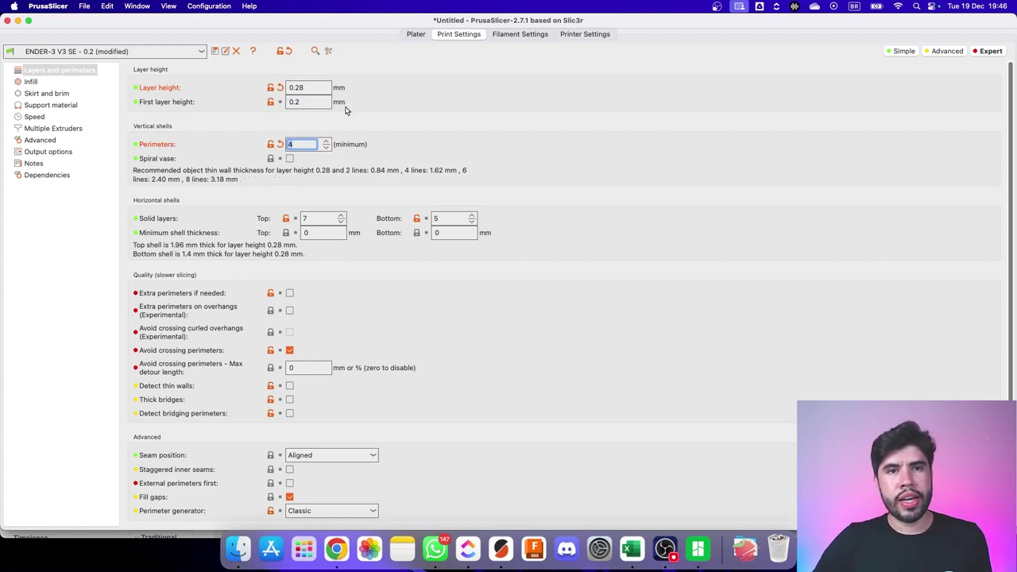
Review the print profile's layer height, perimeter, shell and quality settings against the beak parts on the bed.
{"action": "left_click", "coordinate": [325, 88]}
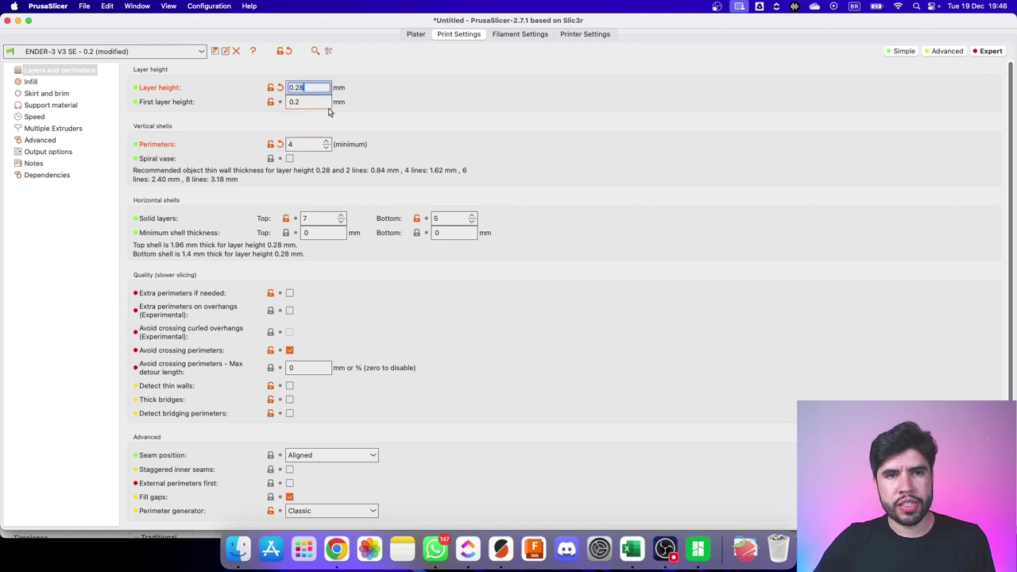
{"action": "left_click", "coordinate": [305, 147]}
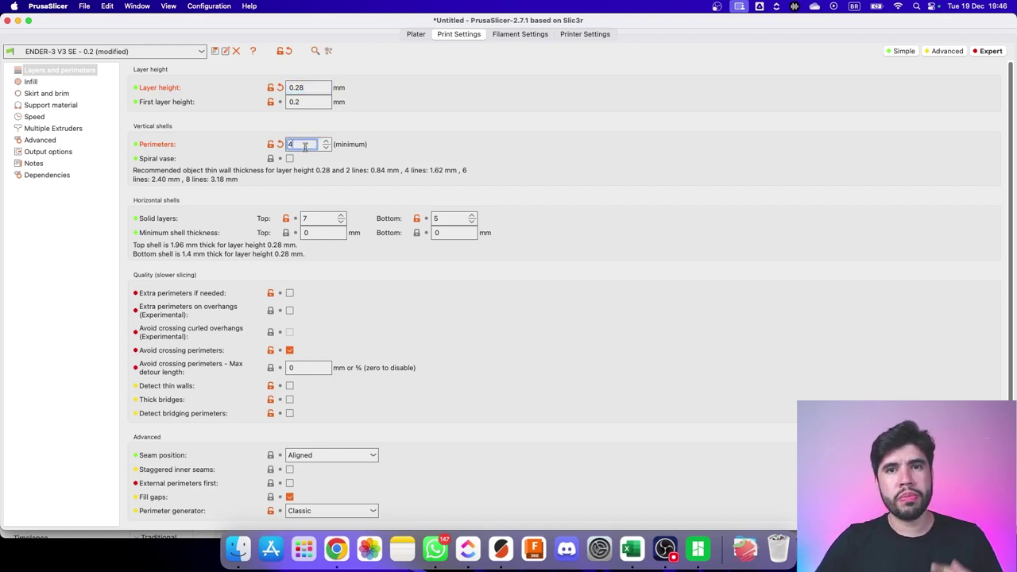
{"action": "left_click", "coordinate": [317, 85]}
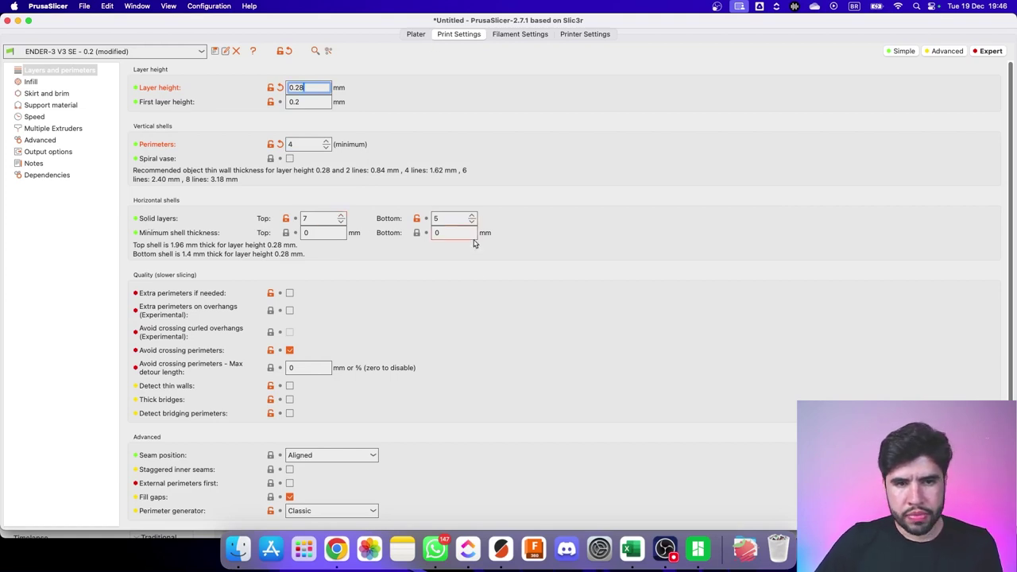
{"action": "scroll", "coordinate": [472, 270], "scroll_direction": "down", "scroll_amount": 5}
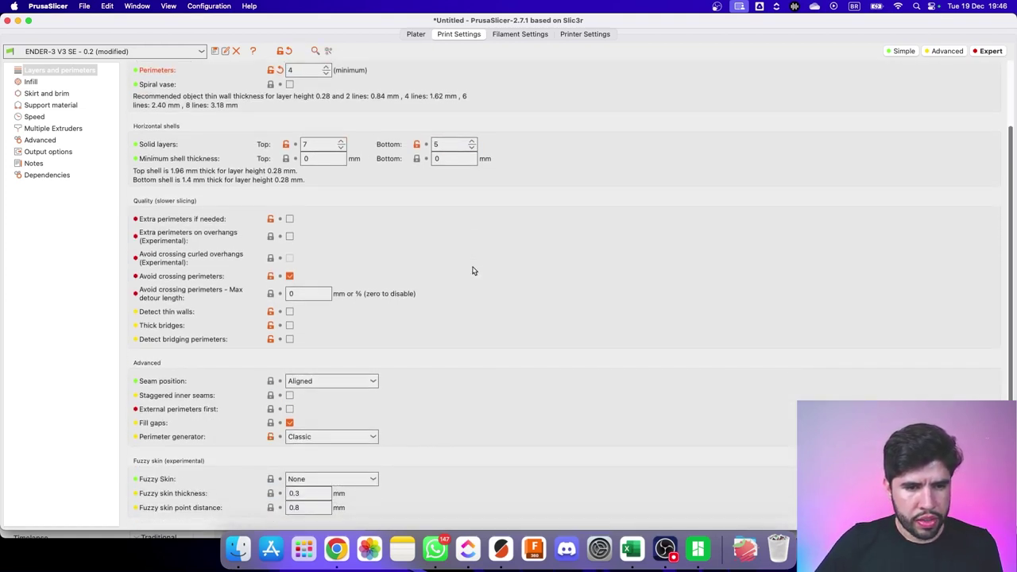
{"action": "left_click", "coordinate": [415, 35]}
{"action": "left_click_drag", "start_coordinate": [642, 214], "coordinate": [643, 309]}
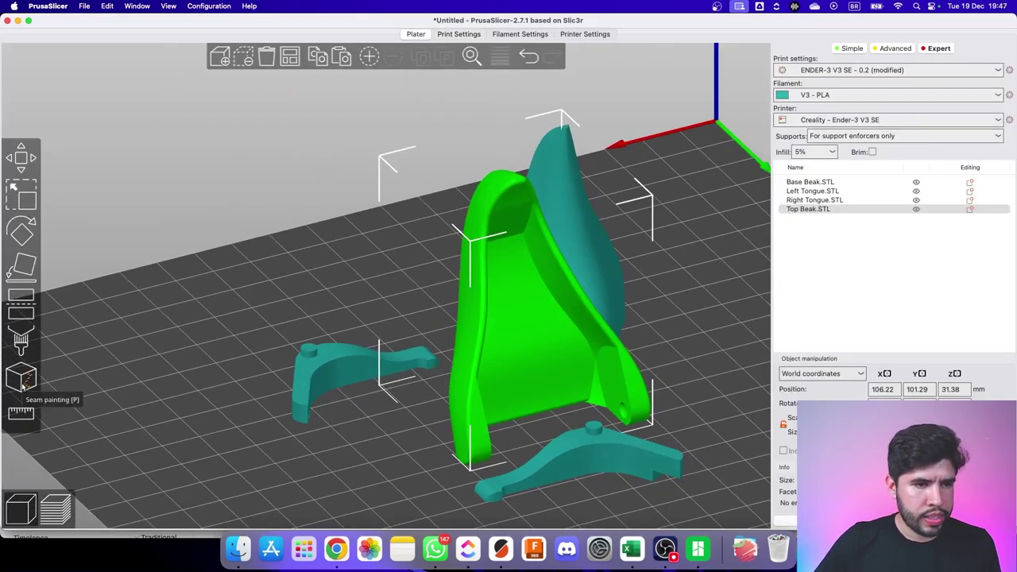
{"action": "left_click", "coordinate": [453, 35]}
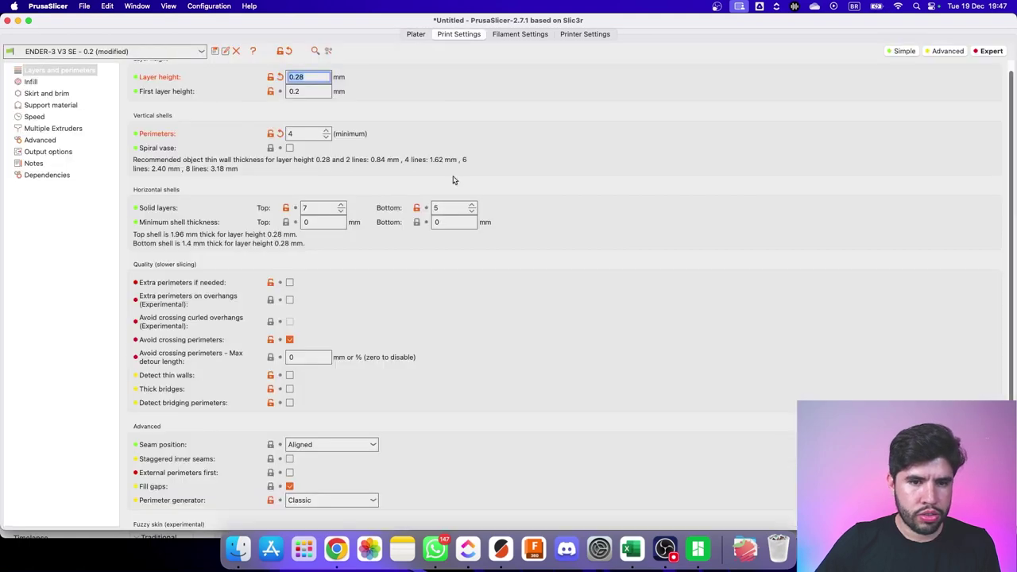
{"action": "scroll", "coordinate": [450, 318], "scroll_direction": "down", "scroll_amount": 3}
{"action": "scroll", "coordinate": [449, 318], "scroll_direction": "up", "scroll_amount": 3}
{"action": "scroll", "coordinate": [449, 318], "scroll_direction": "down", "scroll_amount": 3}
{"action": "scroll", "coordinate": [449, 318], "scroll_direction": "up", "scroll_amount": 3}
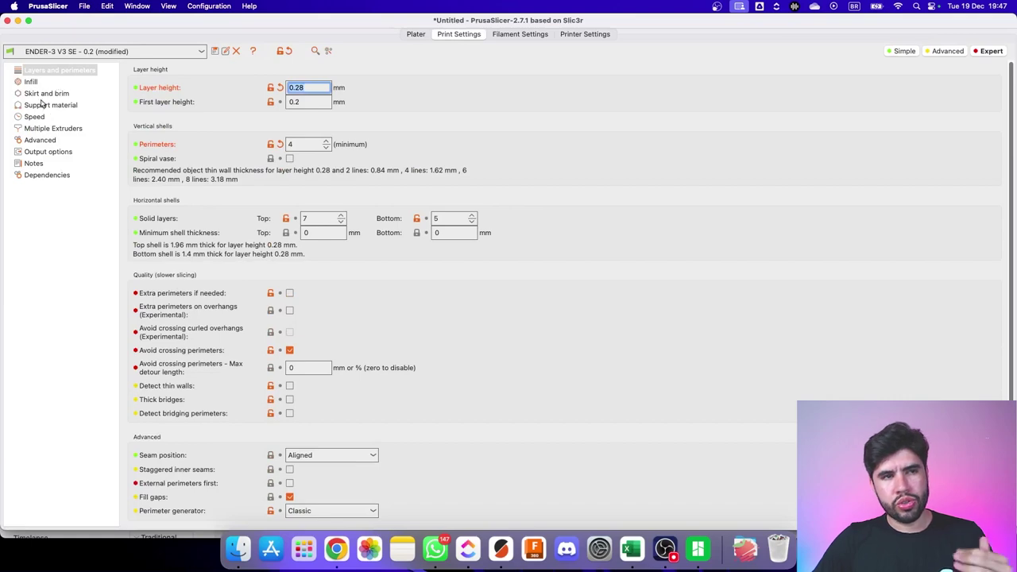
Paint an enforced seam on the Top Beak along its concave inner side, from the base up to the tip.
{"action": "left_click", "coordinate": [416, 35]}
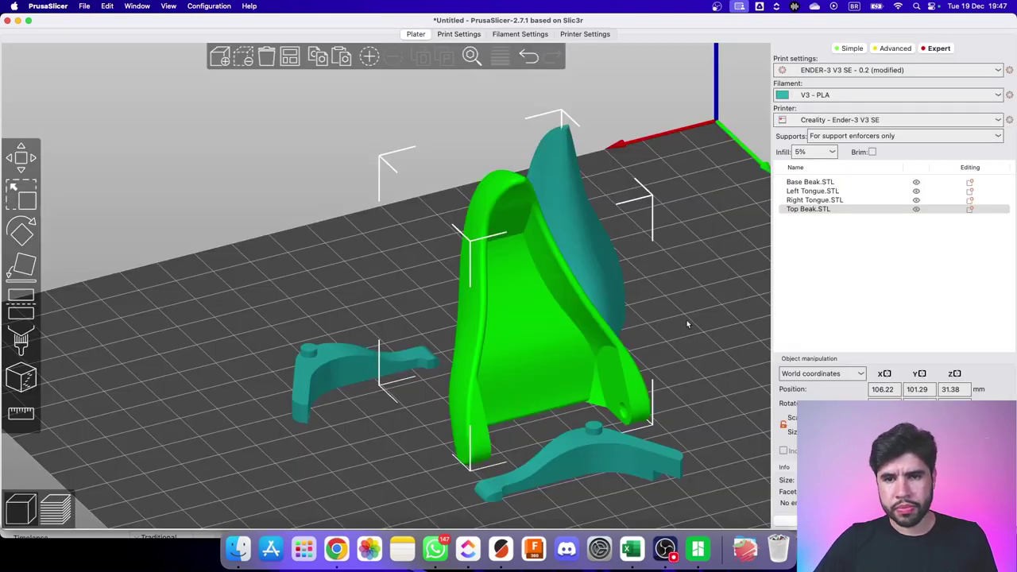
{"action": "left_click", "coordinate": [33, 375]}
{"action": "left_click_drag", "start_coordinate": [395, 388], "coordinate": [365, 382]}
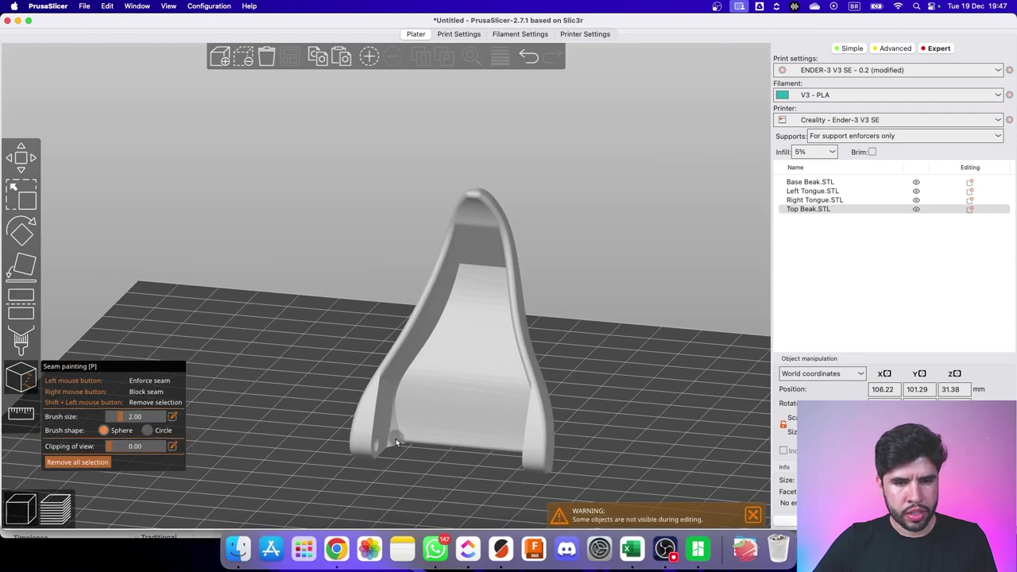
{"action": "mouse_move", "coordinate": [401, 441]}
{"action": "left_mouse_down"}
{"action": "mouse_move", "coordinate": [405, 380]}
{"action": "mouse_move", "coordinate": [451, 296]}
{"action": "mouse_move", "coordinate": [474, 203]}
{"action": "left_mouse_up"}
{"action": "mouse_move", "coordinate": [596, 242]}
{"action": "left_mouse_down"}
{"action": "mouse_move", "coordinate": [602, 306]}
{"action": "mouse_move", "coordinate": [617, 309]}
{"action": "mouse_move", "coordinate": [598, 304]}
{"action": "mouse_move", "coordinate": [615, 311]}
{"action": "left_mouse_up"}
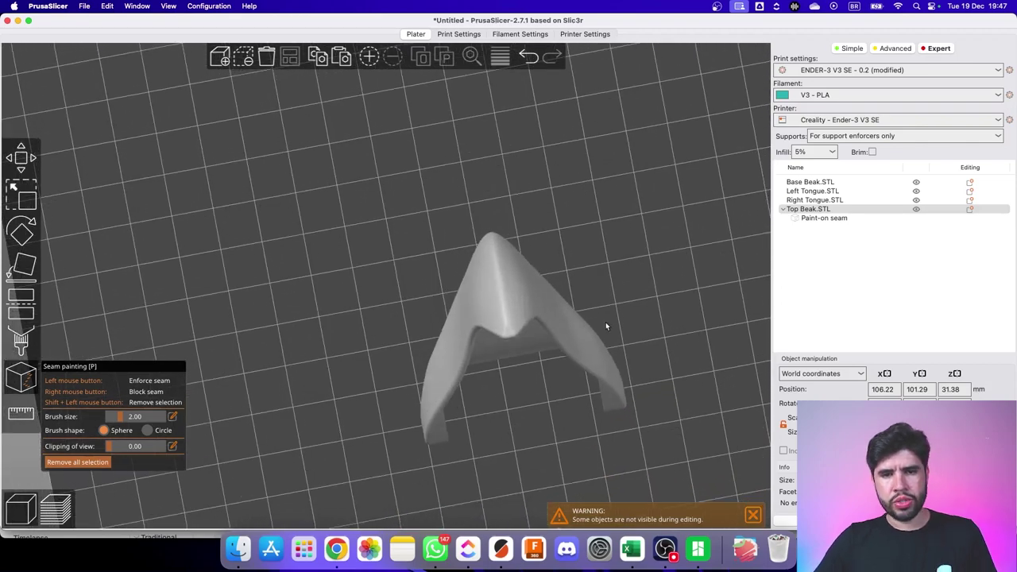
{"action": "middle_click_drag", "start_coordinate": [607, 341], "coordinate": [542, 204]}
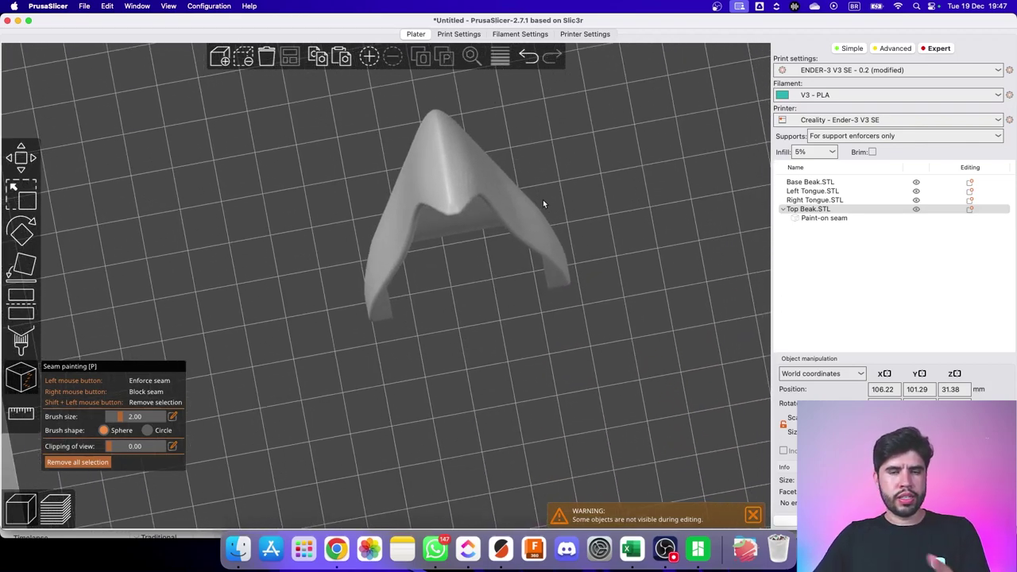
Paint an enforced seam on the Base Beak along the inner edge of its recess, from the base up to the tip.
{"action": "left_click", "coordinate": [16, 158]}
{"action": "left_click_drag", "start_coordinate": [593, 300], "coordinate": [401, 413]}
{"action": "left_click", "coordinate": [408, 414]}
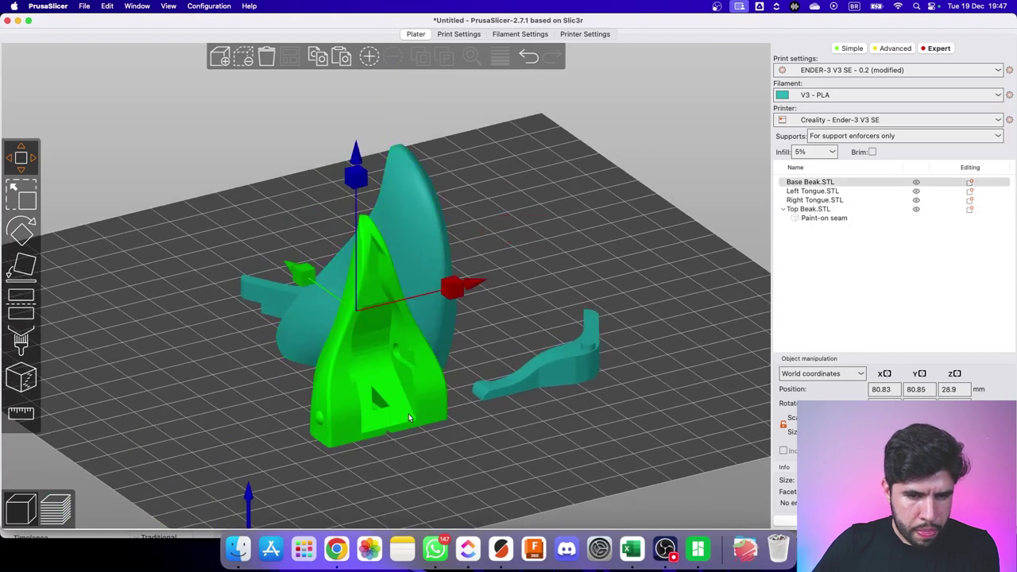
{"action": "left_click", "coordinate": [21, 378]}
{"action": "left_click_drag", "start_coordinate": [416, 422], "coordinate": [393, 319]}
{"action": "key", "text": "super+z"}
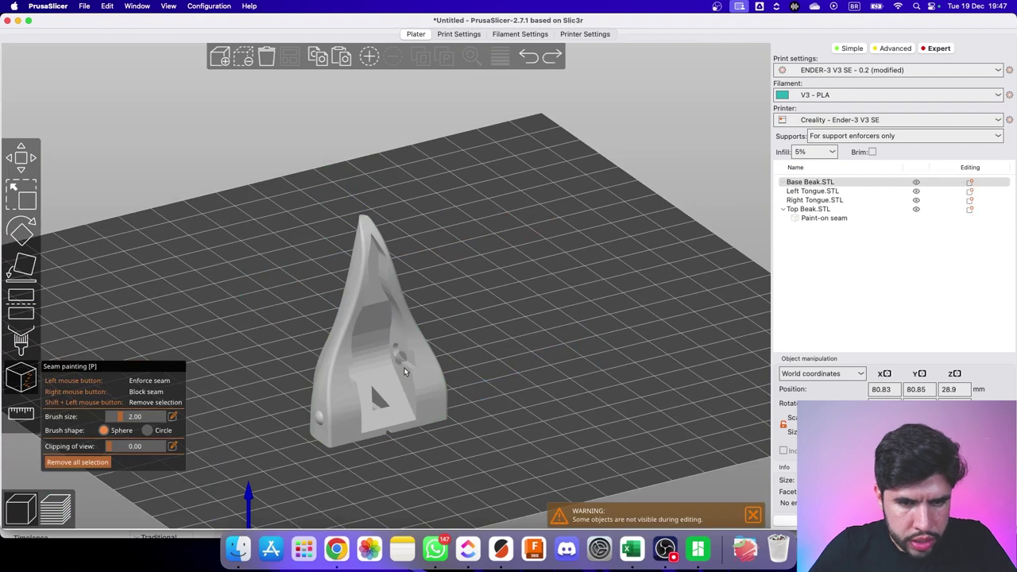
{"action": "mouse_move", "coordinate": [412, 414]}
{"action": "left_mouse_down"}
{"action": "mouse_move", "coordinate": [377, 264]}
{"action": "mouse_move", "coordinate": [440, 263]}
{"action": "mouse_move", "coordinate": [438, 253]}
{"action": "left_mouse_up"}
{"action": "right_click_drag", "start_coordinate": [393, 129], "coordinate": [414, 167]}
{"action": "scroll", "coordinate": [414, 167], "scroll_direction": "up", "scroll_amount": 1}
{"action": "scroll", "coordinate": [429, 191], "scroll_direction": "up", "scroll_amount": 5}
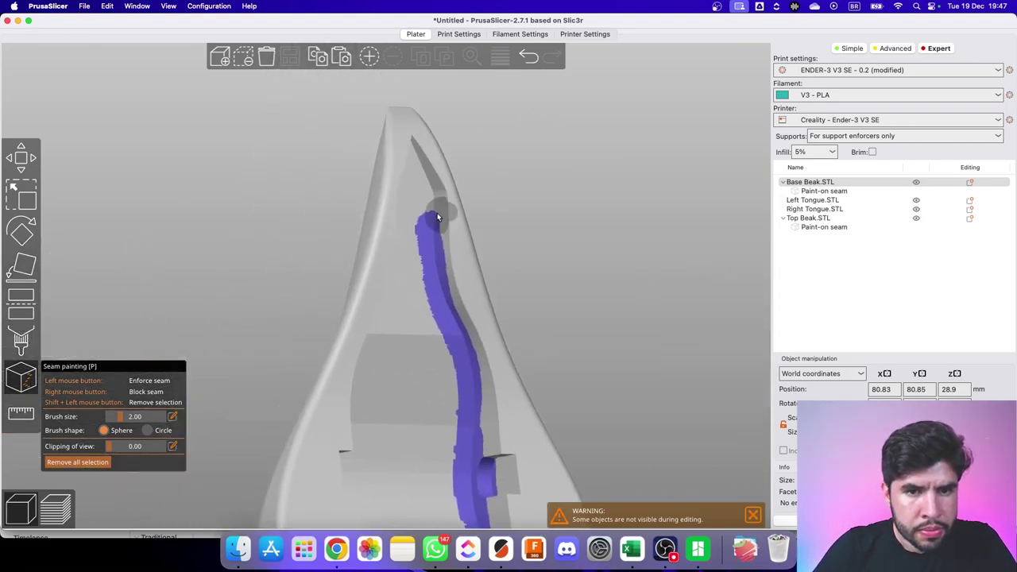
{"action": "left_click_drag", "start_coordinate": [414, 168], "coordinate": [412, 156]}
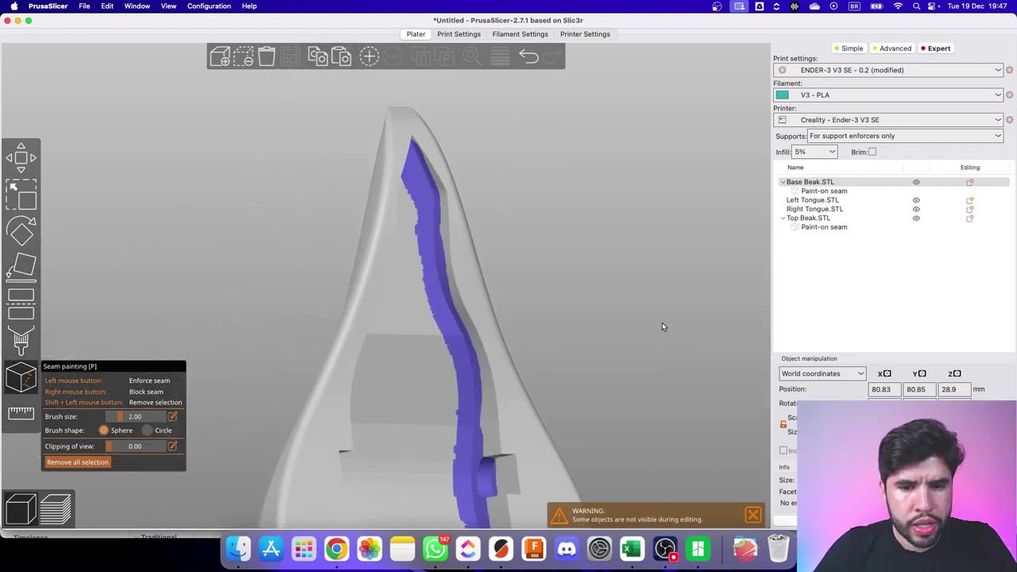
Inspect the Left Tongue and Right Tongue among the parts on the bed and clear the selection.
{"action": "right_click_drag", "start_coordinate": [662, 324], "coordinate": [581, 209]}
{"action": "left_click_drag", "start_coordinate": [581, 209], "coordinate": [602, 334]}
{"action": "right_click_drag", "start_coordinate": [602, 330], "coordinate": [578, 147]}
{"action": "left_click_drag", "start_coordinate": [508, 322], "coordinate": [507, 341]}
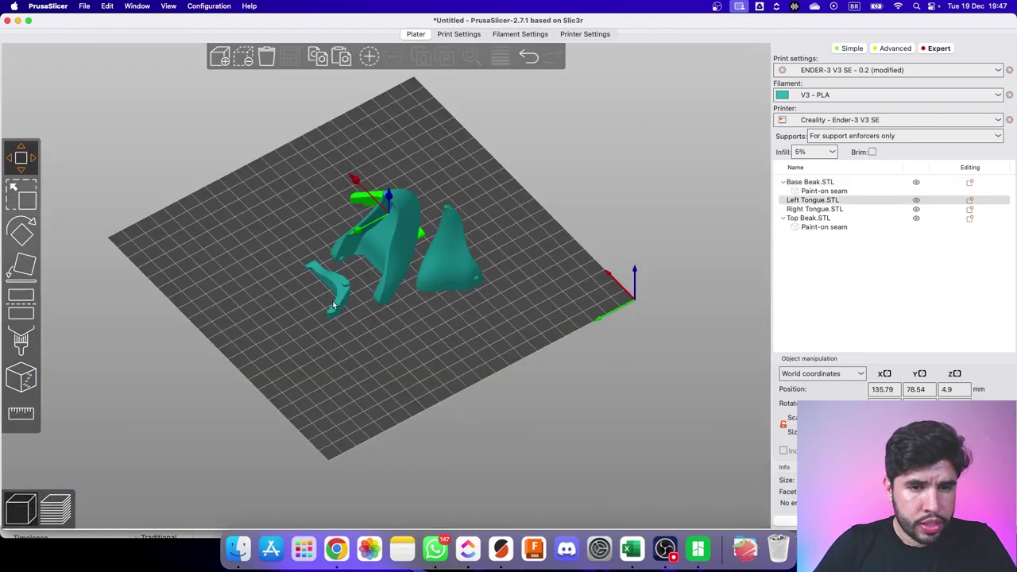
{"action": "left_click", "coordinate": [333, 304]}
{"action": "left_click", "coordinate": [340, 299]}
{"action": "left_click_drag", "start_coordinate": [425, 350], "coordinate": [451, 305]}
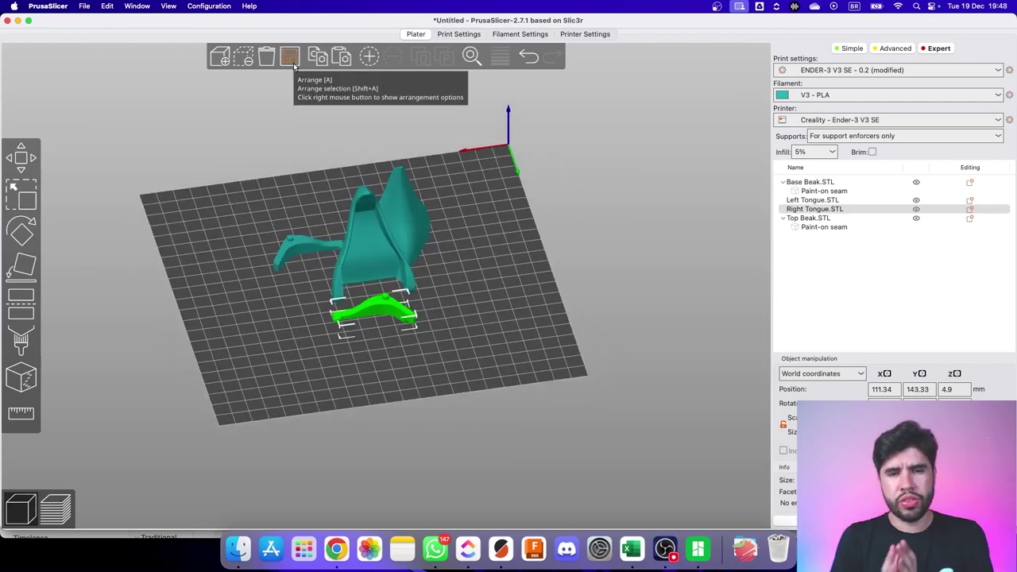
{"action": "left_click", "coordinate": [507, 218]}
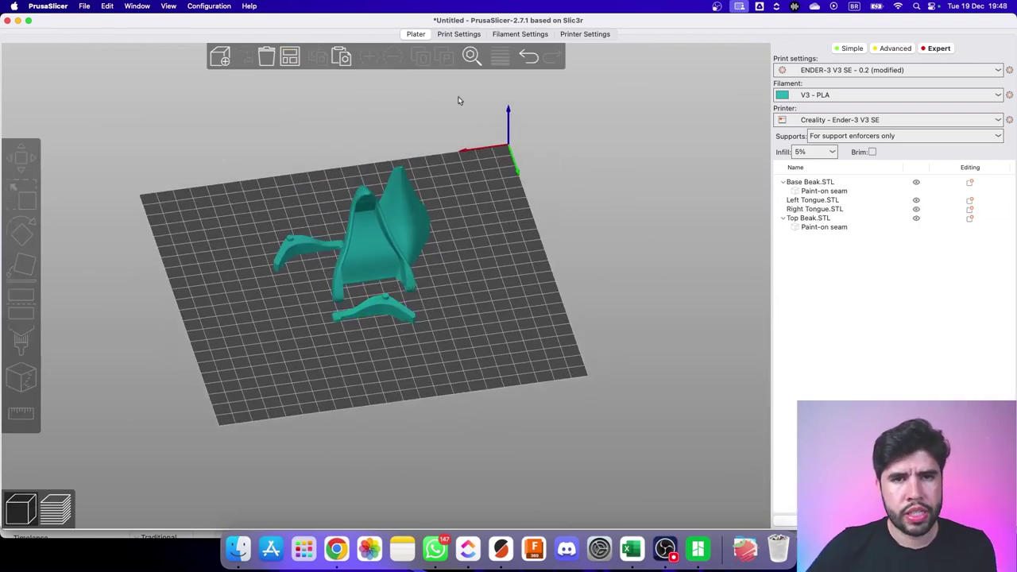
Set the print profile's infill fill pattern to Honeycomb.
{"action": "left_click", "coordinate": [445, 36]}
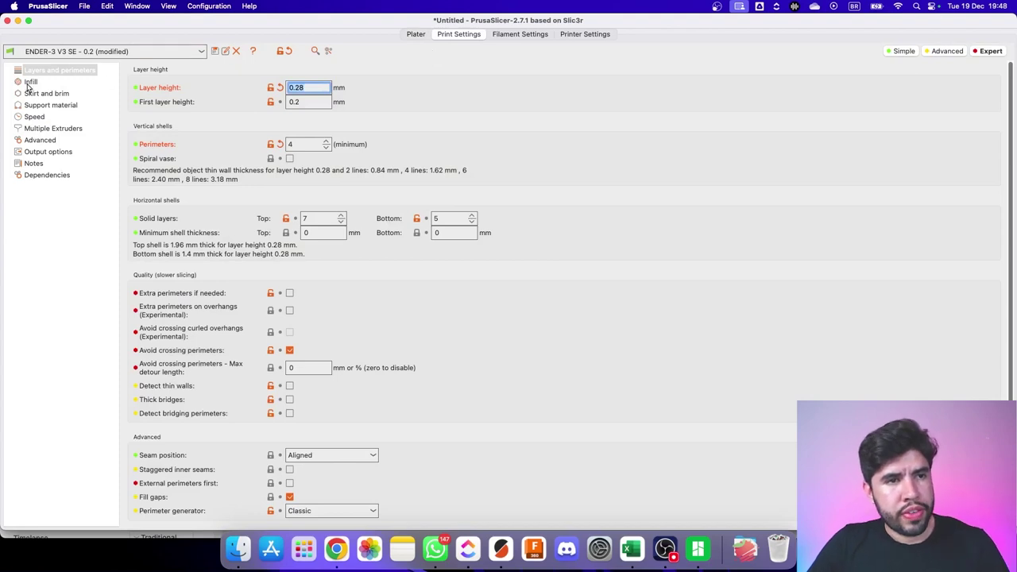
{"action": "left_click", "coordinate": [30, 82]}
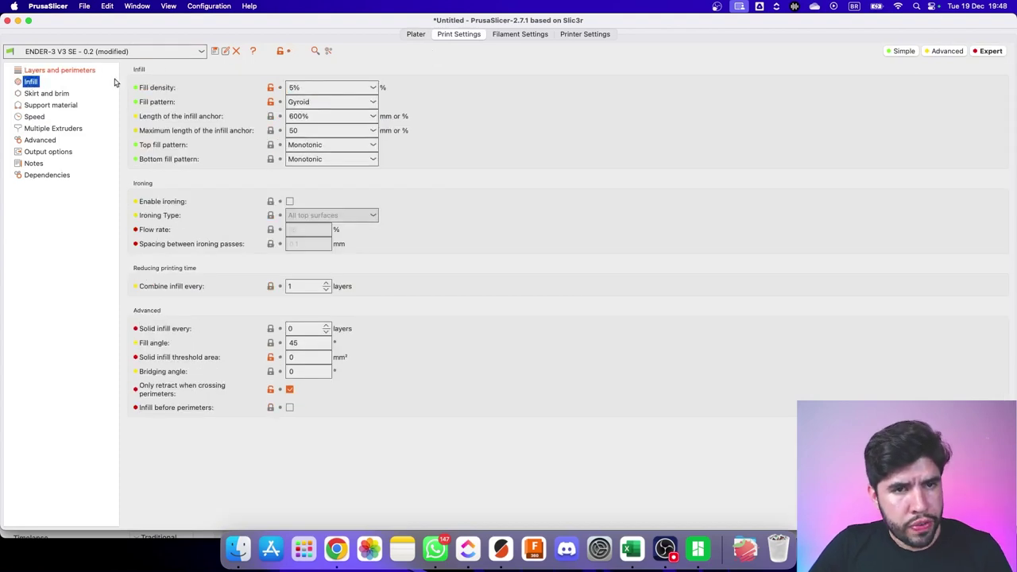
{"action": "left_click", "coordinate": [376, 105]}
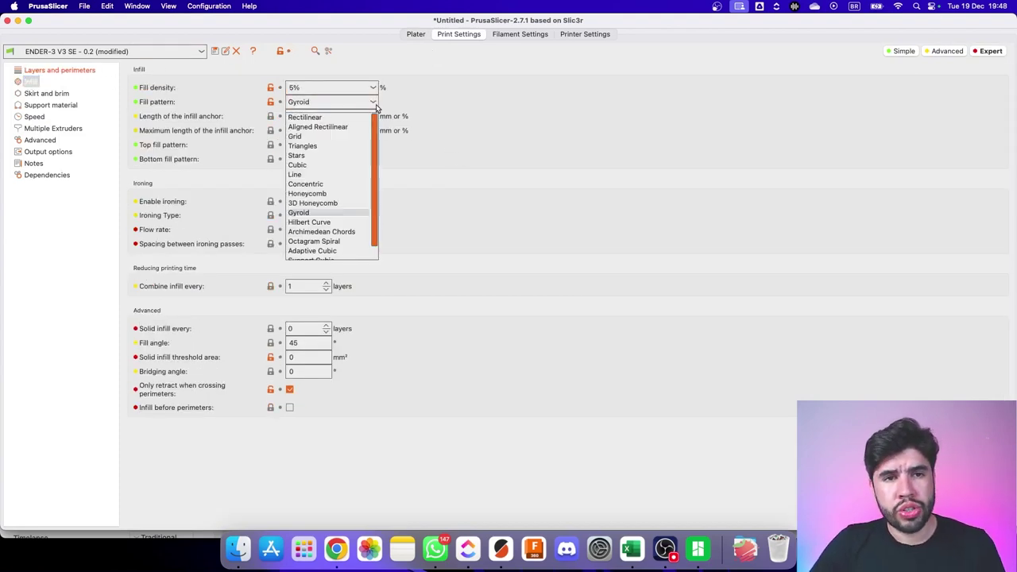
{"action": "left_click", "coordinate": [354, 195]}
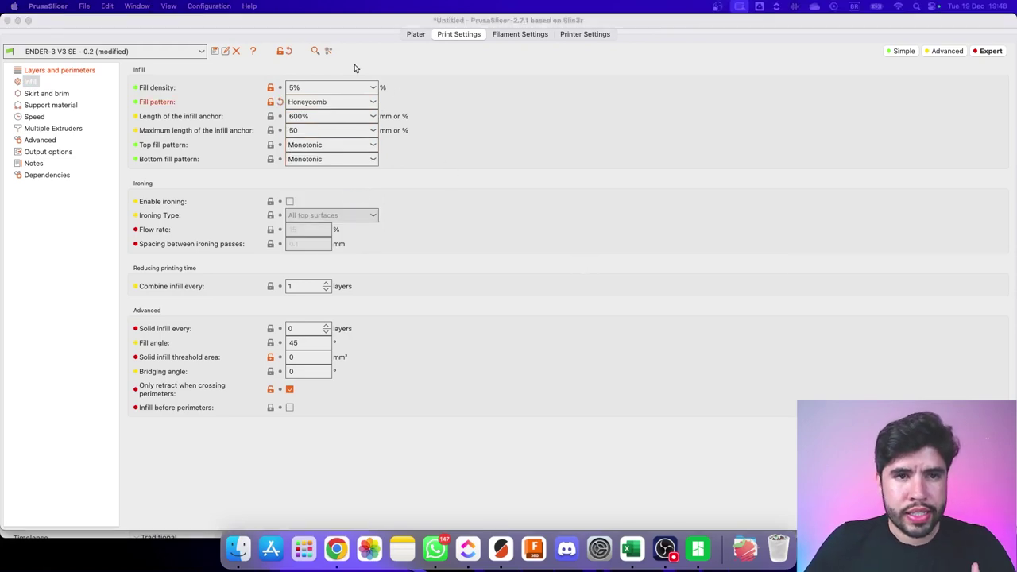
Slice all the beak and tongue parts on the plate and view the sliced preview.
{"action": "left_click", "coordinate": [417, 37]}
{"action": "left_click", "coordinate": [890, 520]}
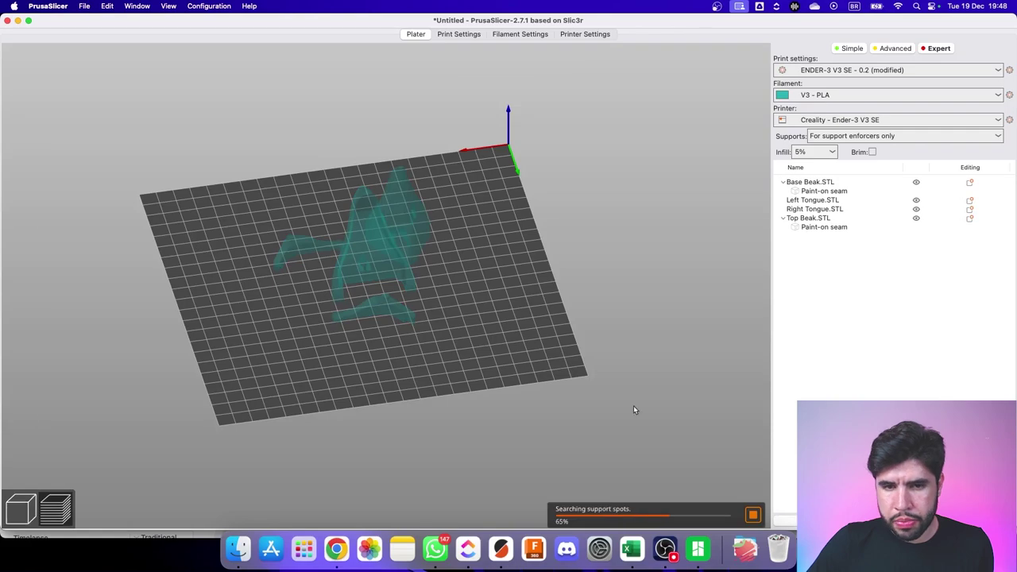
{"action": "left_click_drag", "start_coordinate": [563, 359], "coordinate": [570, 367]}
{"action": "scroll", "coordinate": [343, 246], "scroll_direction": "up", "scroll_amount": 7}
{"action": "scroll", "coordinate": [545, 307], "scroll_direction": "down", "scroll_amount": 2}
{"action": "scroll", "coordinate": [545, 303], "scroll_direction": "down", "scroll_amount": 5}
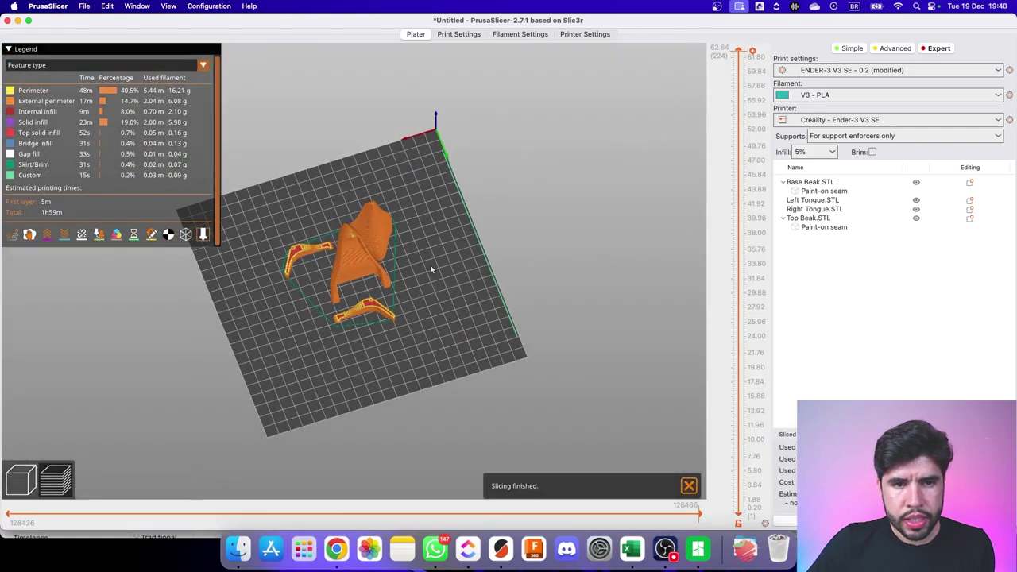
Lower the sliced preview to about 18 mm and examine the honeycomb infill and walls inside the Top Beak.
{"action": "scroll", "coordinate": [409, 255], "scroll_direction": "up", "scroll_amount": 8}
{"action": "left_click_drag", "start_coordinate": [744, 66], "coordinate": [751, 384]}
{"action": "scroll", "coordinate": [472, 307], "scroll_direction": "up", "scroll_amount": 8}
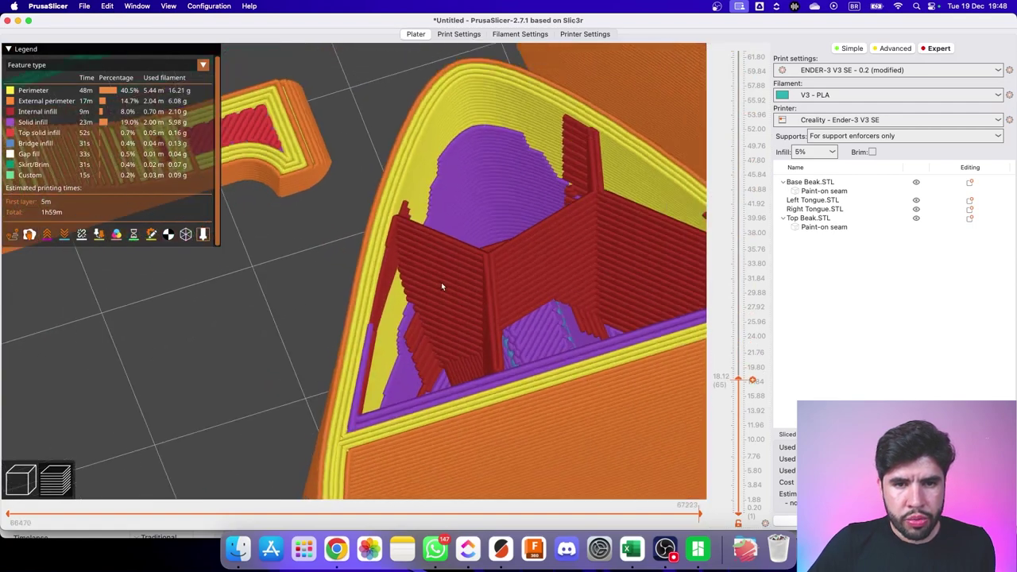
{"action": "scroll", "coordinate": [441, 282], "scroll_direction": "down", "scroll_amount": 1}
{"action": "left_click_drag", "start_coordinate": [311, 166], "coordinate": [318, 178]}
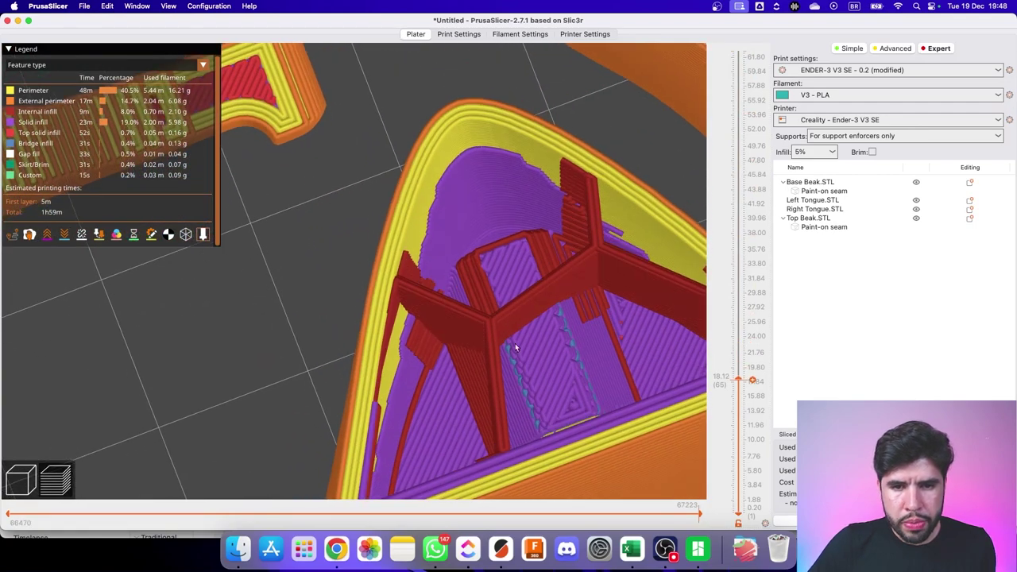
{"action": "scroll", "coordinate": [739, 380], "scroll_direction": "up", "scroll_amount": 2}
{"action": "scroll", "coordinate": [739, 380], "scroll_direction": "down", "scroll_amount": 2}
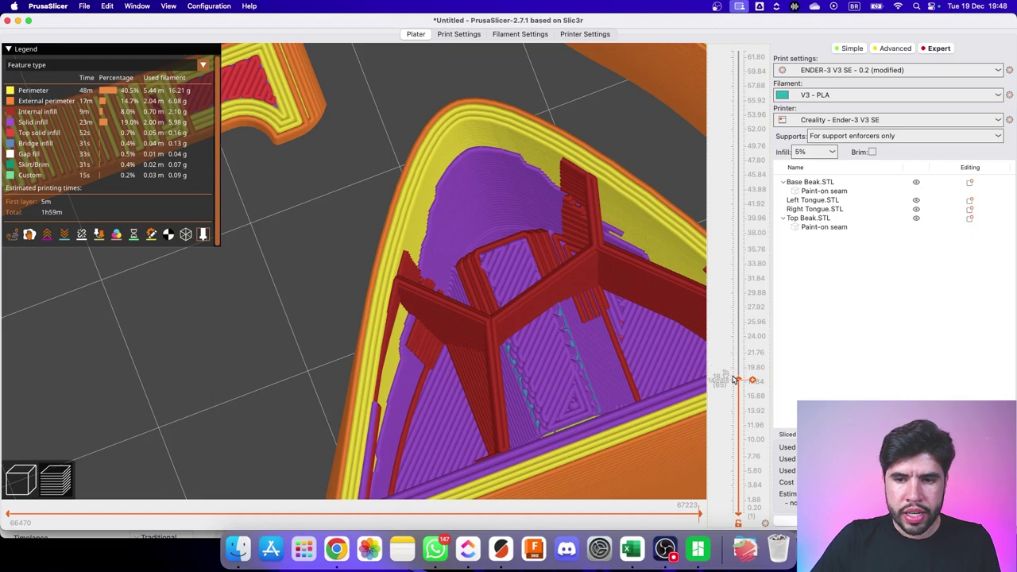
{"action": "scroll", "coordinate": [722, 364], "scroll_direction": "up", "scroll_amount": 5}
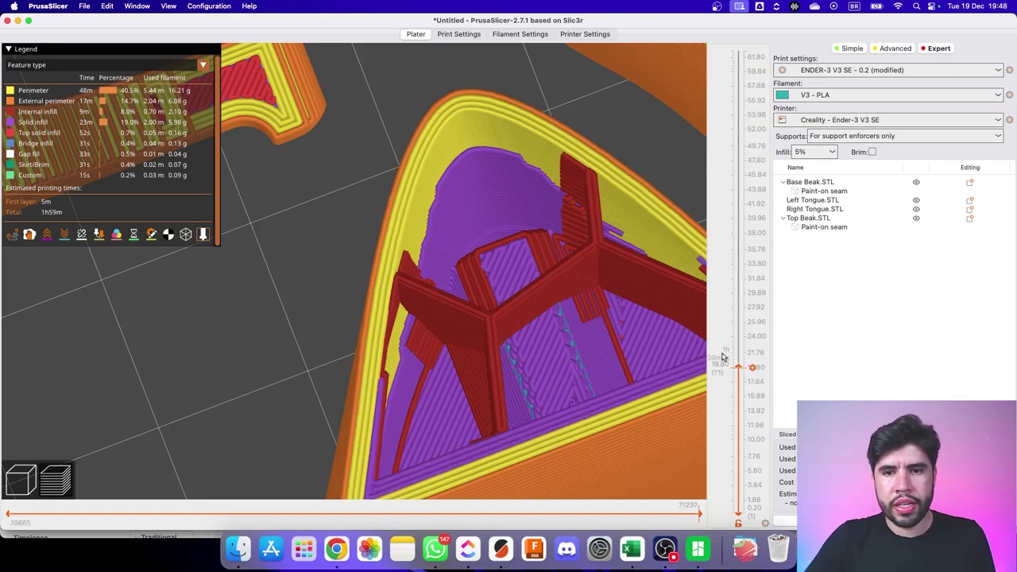
Compare the infill across the sliced parts and raise the preview to about 48 mm to examine the Top Beak's tip.
{"action": "scroll", "coordinate": [568, 309], "scroll_direction": "down", "scroll_amount": 10}
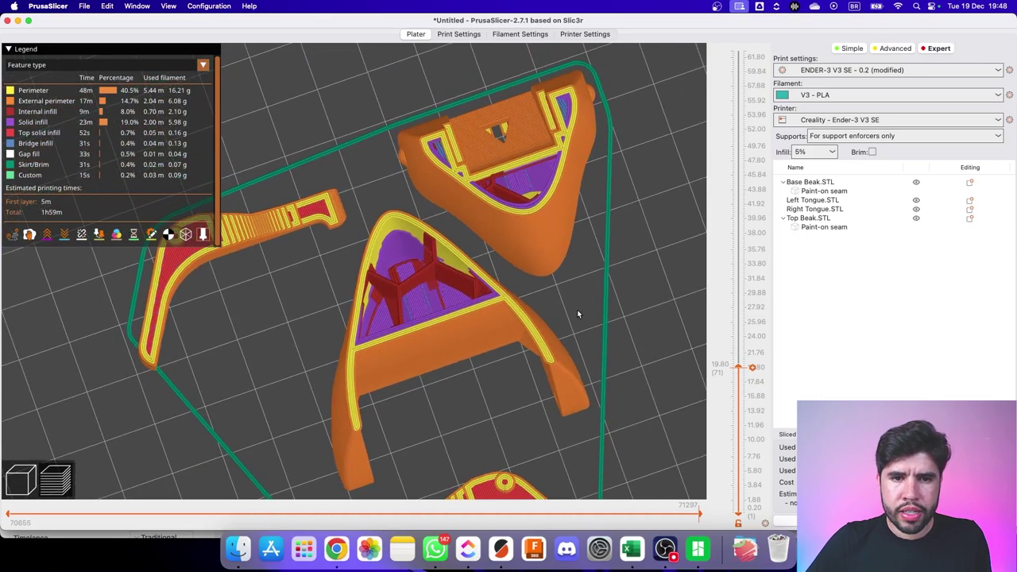
{"action": "scroll", "coordinate": [744, 386], "scroll_direction": "down", "scroll_amount": 7}
{"action": "scroll", "coordinate": [743, 384], "scroll_direction": "down", "scroll_amount": 3}
{"action": "scroll", "coordinate": [731, 370], "scroll_direction": "up", "scroll_amount": 10}
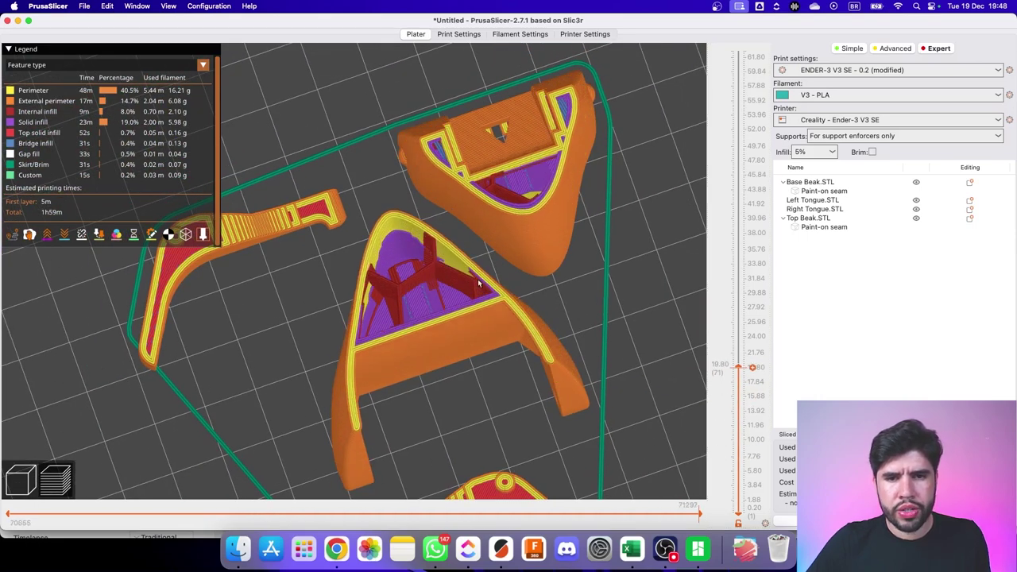
{"action": "scroll", "coordinate": [448, 253], "scroll_direction": "up", "scroll_amount": 5}
{"action": "scroll", "coordinate": [736, 346], "scroll_direction": "up", "scroll_amount": 12}
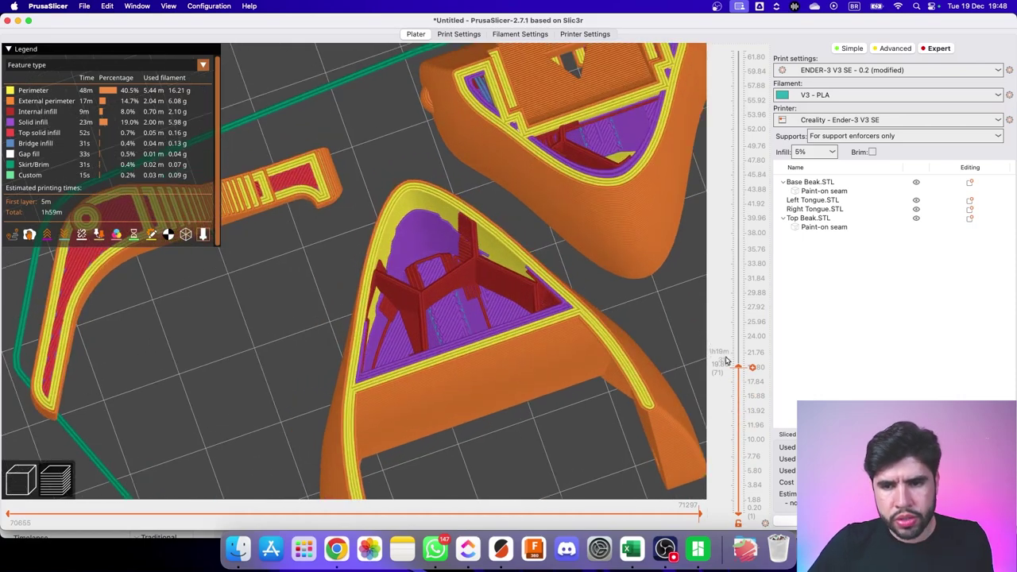
{"action": "left_click_drag", "start_coordinate": [737, 344], "coordinate": [738, 160]}
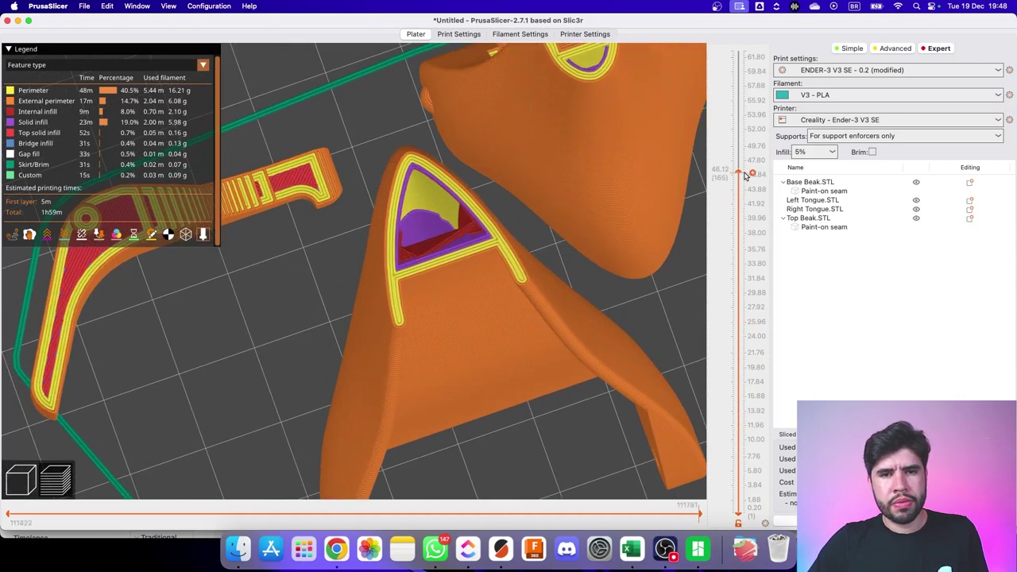
{"action": "left_click_drag", "start_coordinate": [441, 228], "coordinate": [442, 229]}
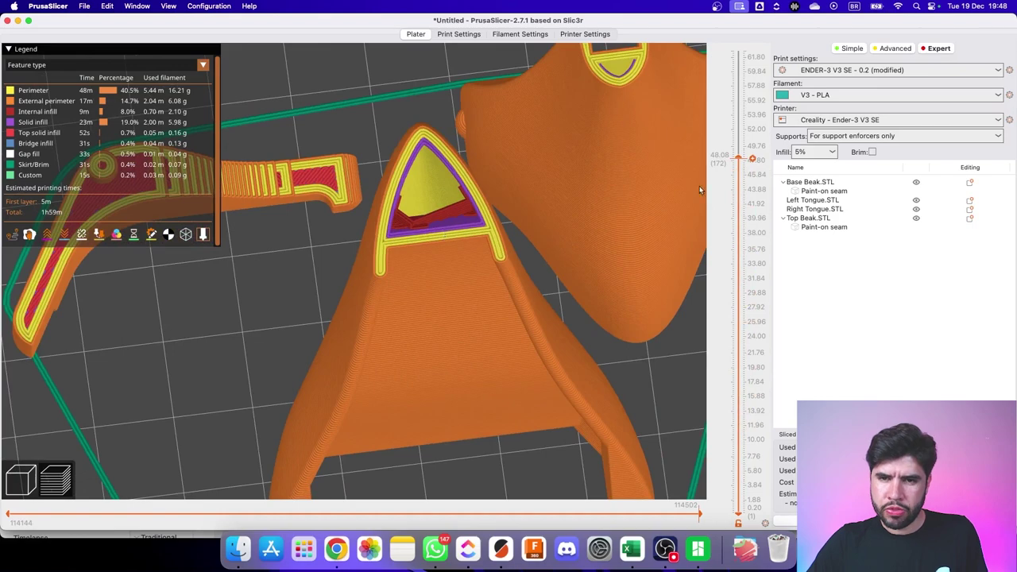
Set the infill density to 7% and slice the plate again.
{"action": "left_click_drag", "start_coordinate": [829, 153], "coordinate": [805, 152]}
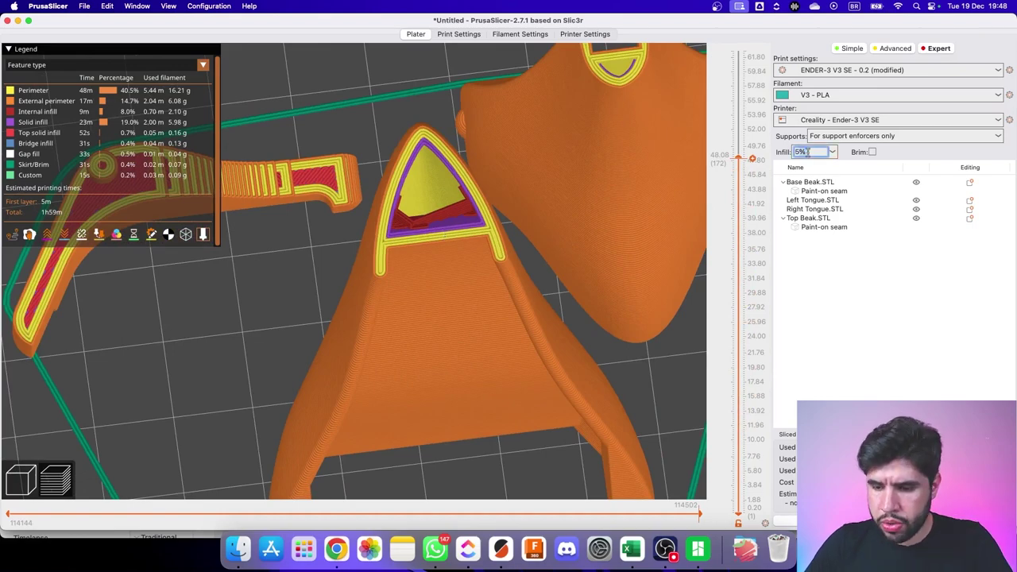
{"action": "type", "text": "7"}
{"action": "key", "text": "Return"}
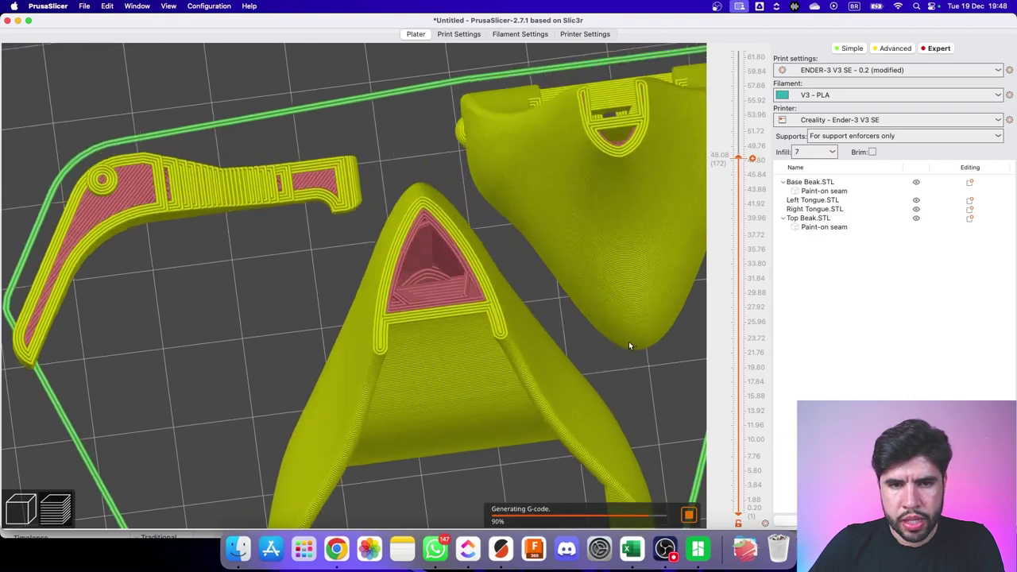
Lower the sliced preview to about 14 mm and examine the sparser honeycomb infill inside both beak parts.
{"action": "left_click_drag", "start_coordinate": [739, 158], "coordinate": [741, 407]}
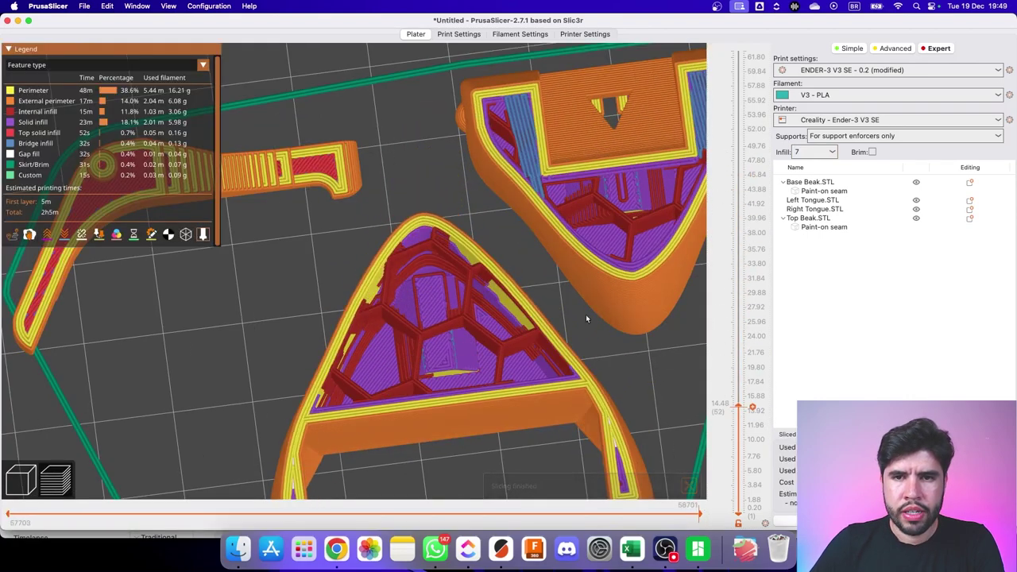
{"action": "right_click_drag", "start_coordinate": [586, 317], "coordinate": [370, 277]}
{"action": "scroll", "coordinate": [517, 206], "scroll_direction": "down", "scroll_amount": 7}
{"action": "scroll", "coordinate": [516, 204], "scroll_direction": "down", "scroll_amount": 4}
{"action": "right_click_drag", "start_coordinate": [402, 226], "coordinate": [465, 234]}
{"action": "scroll", "coordinate": [466, 234], "scroll_direction": "up", "scroll_amount": 6}
Check the skirt and brim settings, and raise the sliced preview to full height to view the whole parts.
{"action": "left_click", "coordinate": [458, 34]}
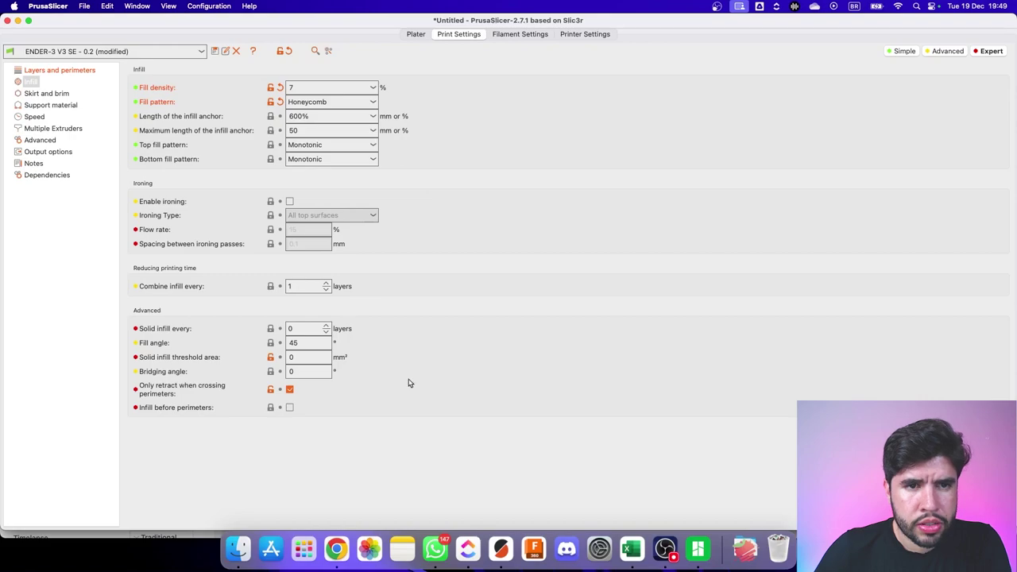
{"action": "left_click", "coordinate": [47, 94]}
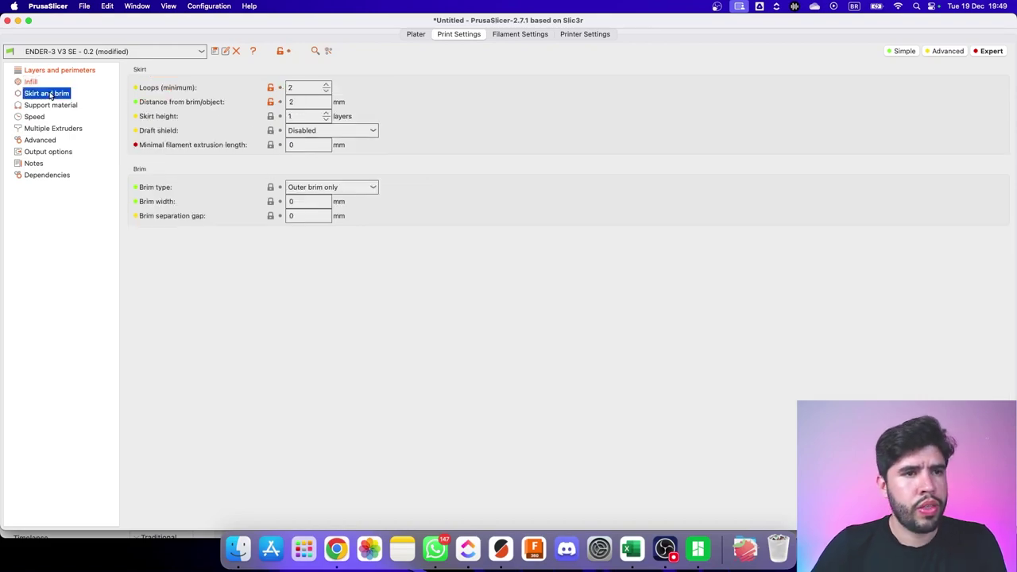
{"action": "left_click", "coordinate": [406, 36]}
{"action": "left_click_drag", "start_coordinate": [570, 322], "coordinate": [602, 326]}
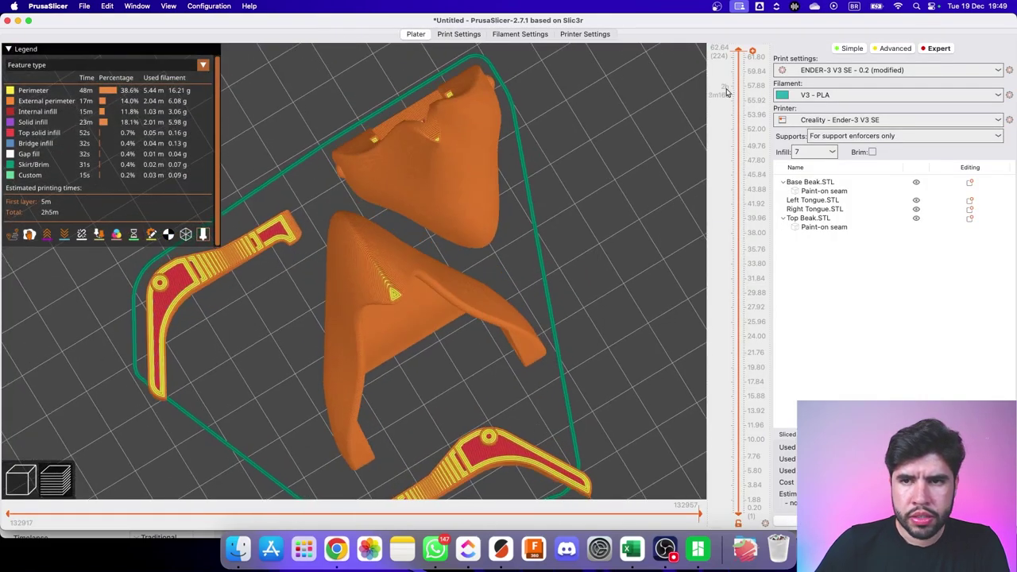
{"action": "left_click_drag", "start_coordinate": [740, 51], "coordinate": [698, 6]}
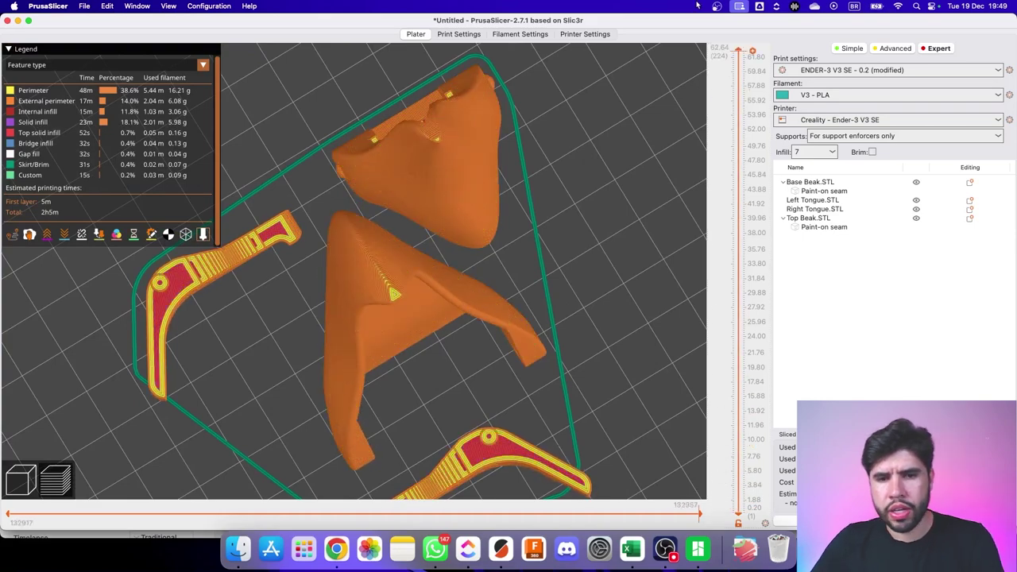
{"action": "left_click_drag", "start_coordinate": [600, 297], "coordinate": [588, 174]}
Try automatically generated supports and slice the plate to preview where they are placed.
{"action": "left_click", "coordinate": [459, 35]}
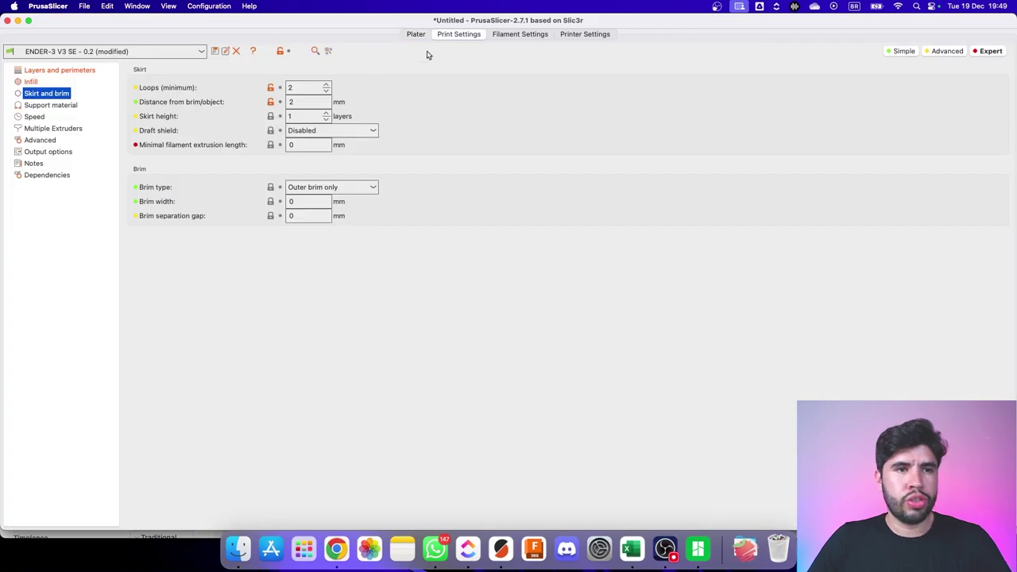
{"action": "left_click", "coordinate": [53, 105]}
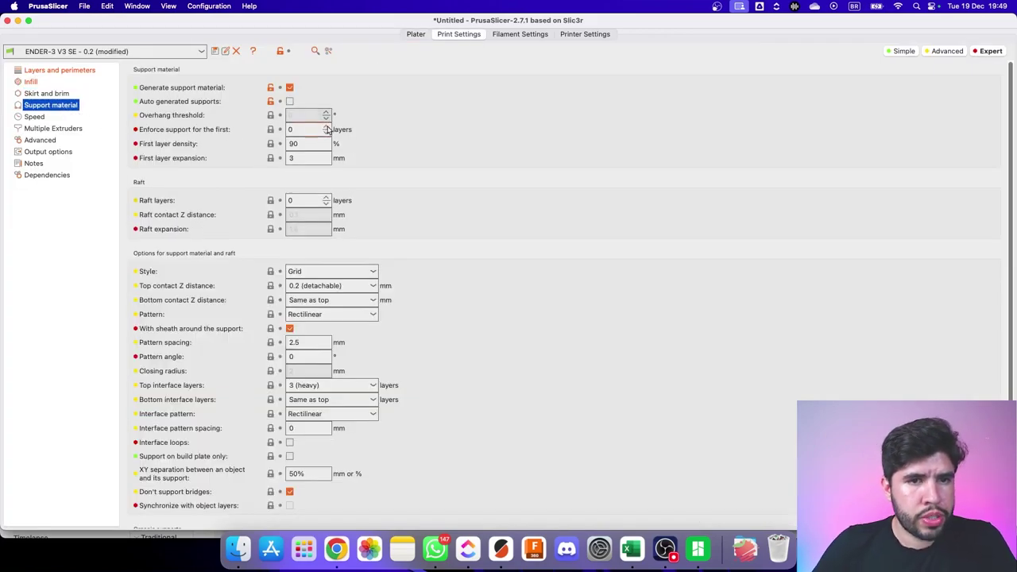
{"action": "left_click", "coordinate": [289, 102]}
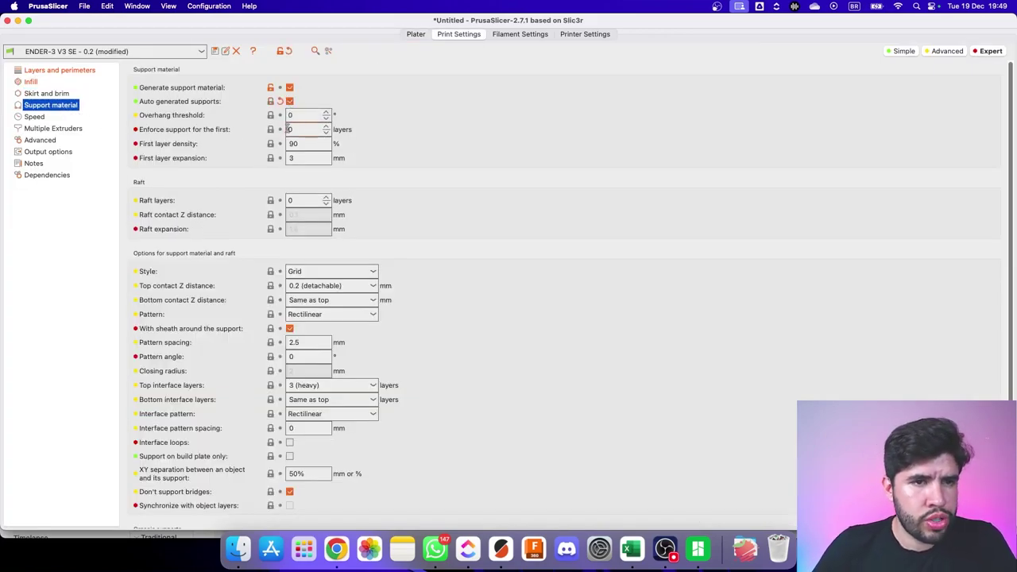
{"action": "left_click", "coordinate": [416, 34]}
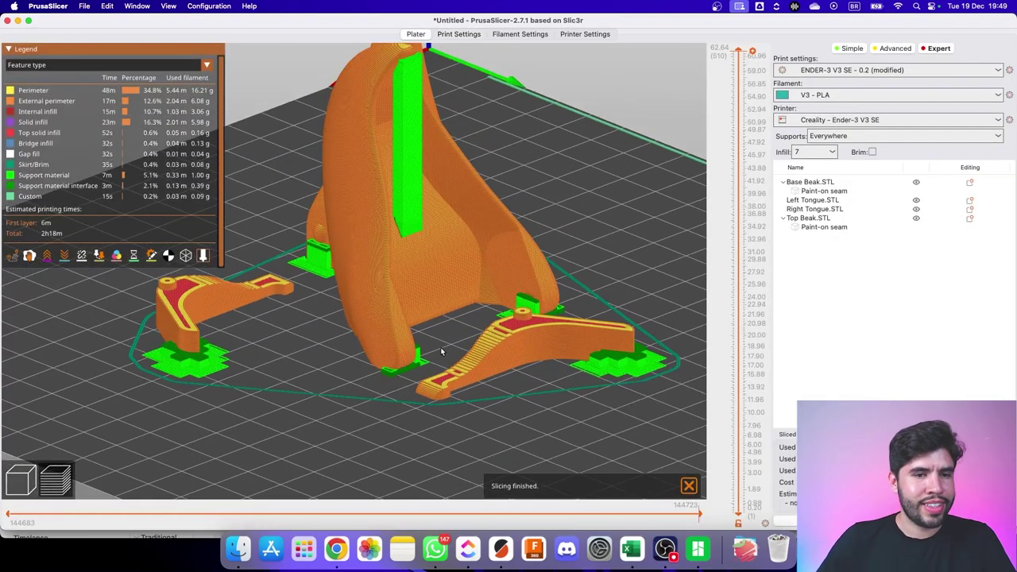
Turn automatically generated supports back off, leaving supports for support enforcers only.
{"action": "left_click", "coordinate": [459, 34]}
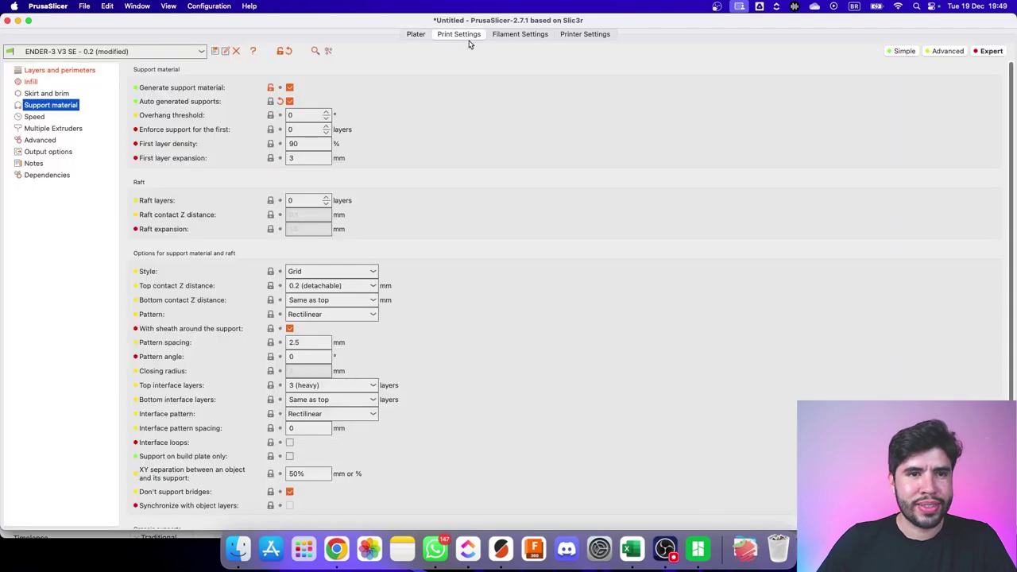
{"action": "left_click", "coordinate": [415, 34]}
{"action": "mouse_move", "coordinate": [562, 217]}
{"action": "left_mouse_down"}
{"action": "mouse_move", "coordinate": [457, 210]}
{"action": "mouse_move", "coordinate": [578, 229]}
{"action": "left_mouse_up"}
{"action": "left_click_drag", "start_coordinate": [312, 298], "coordinate": [301, 263]}
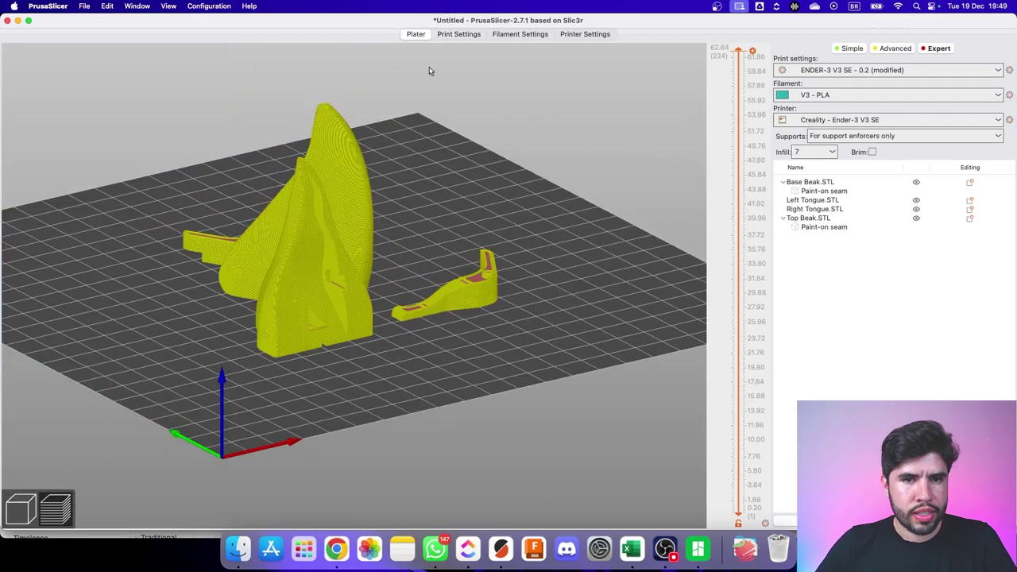
{"action": "left_click_drag", "start_coordinate": [431, 72], "coordinate": [359, 311]}
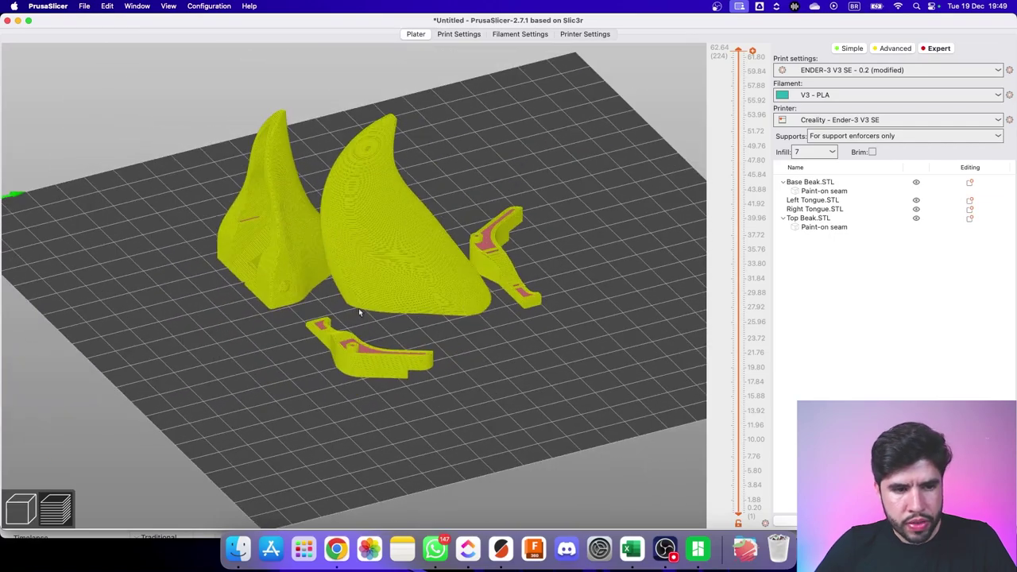
Paint support enforcers on the overhanging underside at the raised end of the Right Tongue.
{"action": "left_click", "coordinate": [24, 505]}
{"action": "left_click_drag", "start_coordinate": [375, 404], "coordinate": [386, 312]}
{"action": "left_click", "coordinate": [410, 222]}
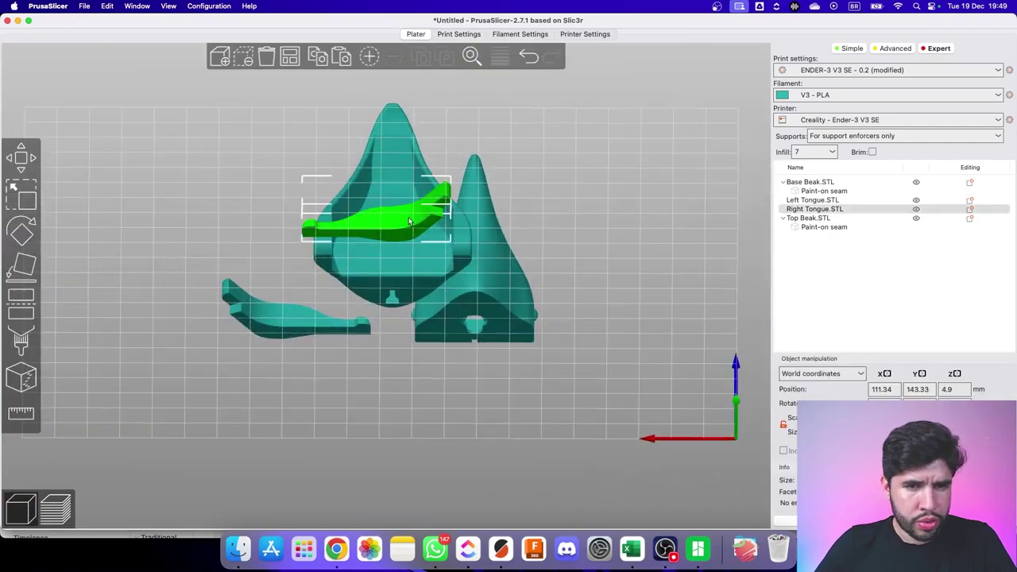
{"action": "left_click", "coordinate": [20, 342]}
{"action": "scroll", "coordinate": [485, 224], "scroll_direction": "up", "scroll_amount": 10}
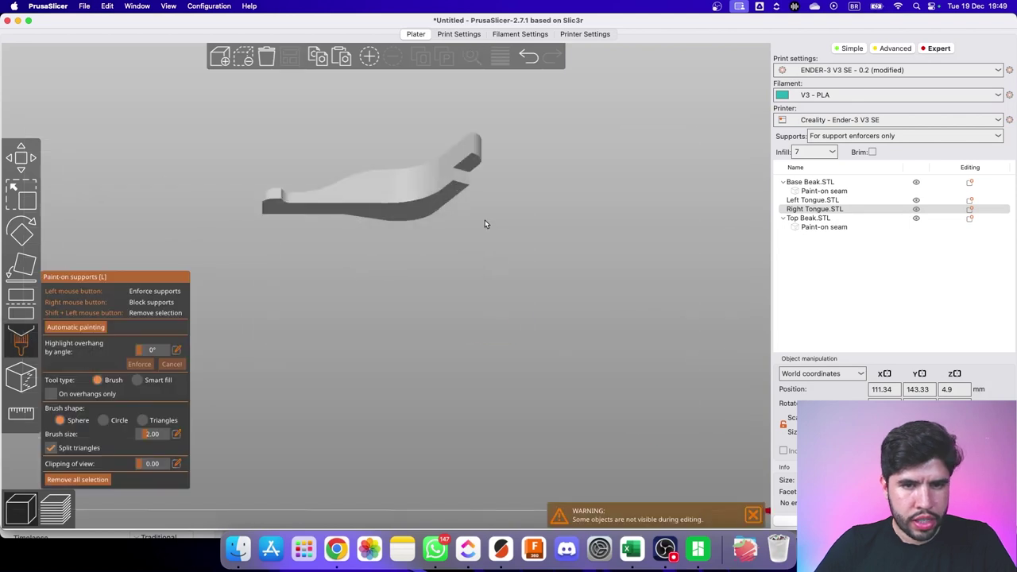
{"action": "right_click_drag", "start_coordinate": [550, 217], "coordinate": [545, 338]}
{"action": "mouse_move", "coordinate": [580, 306]}
{"action": "left_mouse_down"}
{"action": "mouse_move", "coordinate": [596, 175]}
{"action": "mouse_move", "coordinate": [508, 235]}
{"action": "mouse_move", "coordinate": [508, 224]}
{"action": "left_mouse_up"}
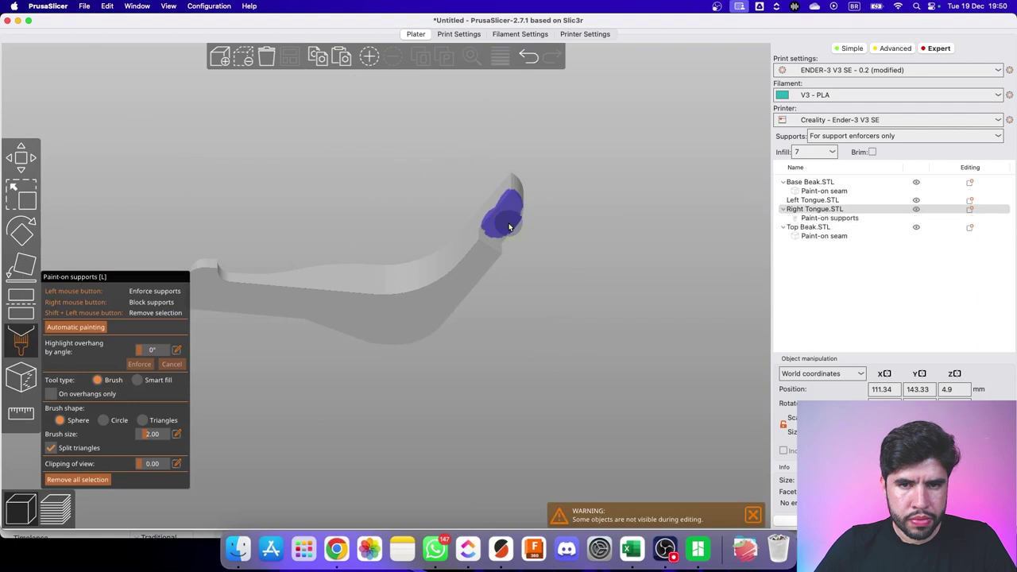
{"action": "scroll", "coordinate": [550, 282], "scroll_direction": "down", "scroll_amount": 8}
{"action": "left_click", "coordinate": [21, 157]}
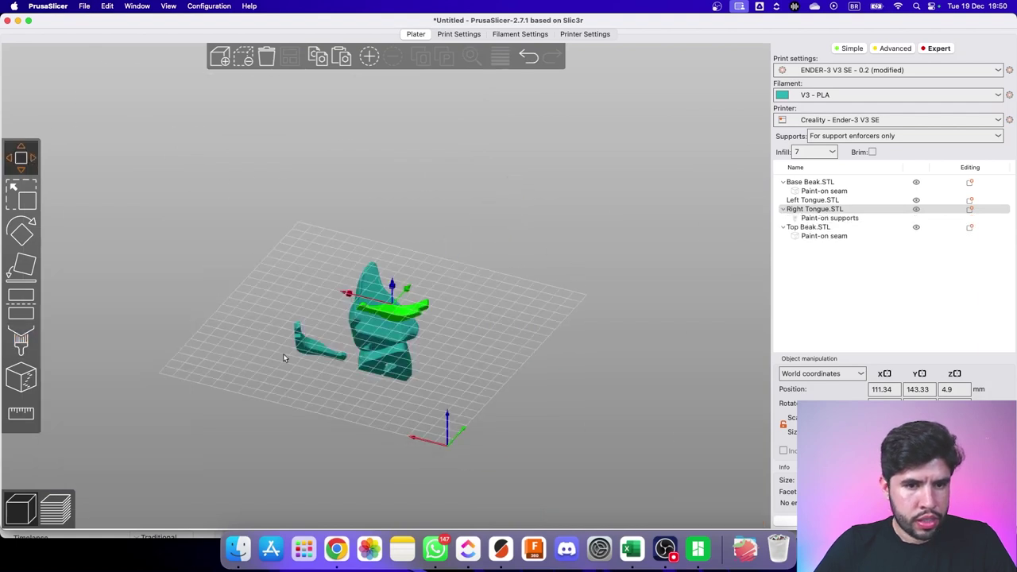
Paint support enforcers on the overhanging underside at the raised end of the Left Tongue.
{"action": "left_click", "coordinate": [322, 355]}
{"action": "left_click", "coordinate": [22, 341]}
{"action": "scroll", "coordinate": [284, 357], "scroll_direction": "up", "scroll_amount": 10}
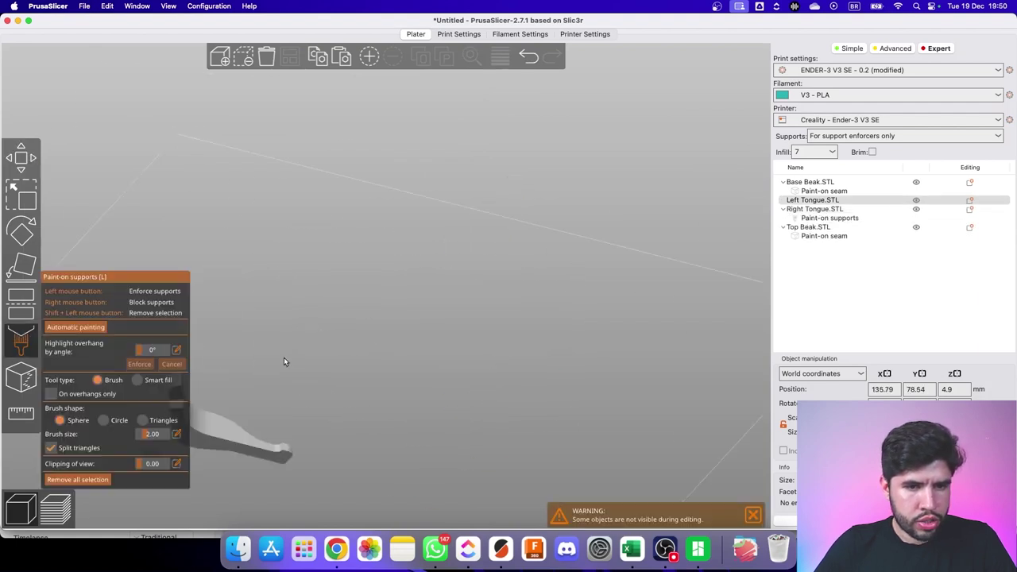
{"action": "mouse_move", "coordinate": [283, 357]}
{"action": "right_mouse_down"}
{"action": "mouse_move", "coordinate": [448, 263]}
{"action": "mouse_move", "coordinate": [534, 242]}
{"action": "right_mouse_up"}
{"action": "scroll", "coordinate": [533, 243], "scroll_direction": "up", "scroll_amount": 4}
{"action": "scroll", "coordinate": [533, 242], "scroll_direction": "up", "scroll_amount": 2}
{"action": "mouse_move", "coordinate": [409, 256]}
{"action": "left_mouse_down"}
{"action": "mouse_move", "coordinate": [411, 270]}
{"action": "mouse_move", "coordinate": [418, 261]}
{"action": "mouse_move", "coordinate": [488, 256]}
{"action": "mouse_move", "coordinate": [517, 291]}
{"action": "mouse_move", "coordinate": [445, 297]}
{"action": "mouse_move", "coordinate": [352, 284]}
{"action": "mouse_move", "coordinate": [531, 292]}
{"action": "left_mouse_up"}
Slice the plate with the painted supports and examine the preview at about 21 mm before restoring full height.
{"action": "left_click", "coordinate": [894, 521]}
{"action": "scroll", "coordinate": [488, 261], "scroll_direction": "down", "scroll_amount": 10}
{"action": "scroll", "coordinate": [531, 292], "scroll_direction": "up", "scroll_amount": 10}
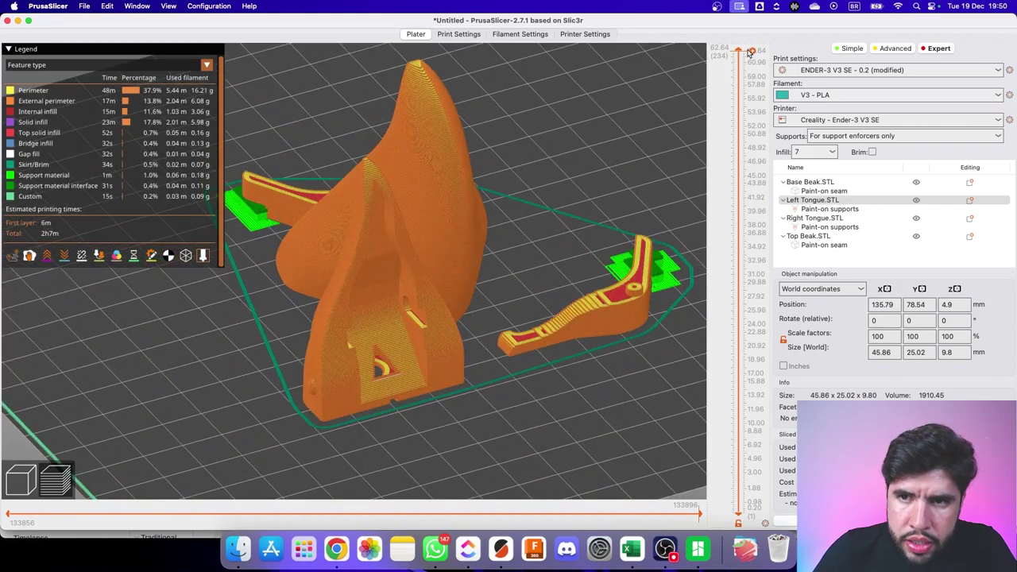
{"action": "left_click_drag", "start_coordinate": [749, 52], "coordinate": [739, 351]}
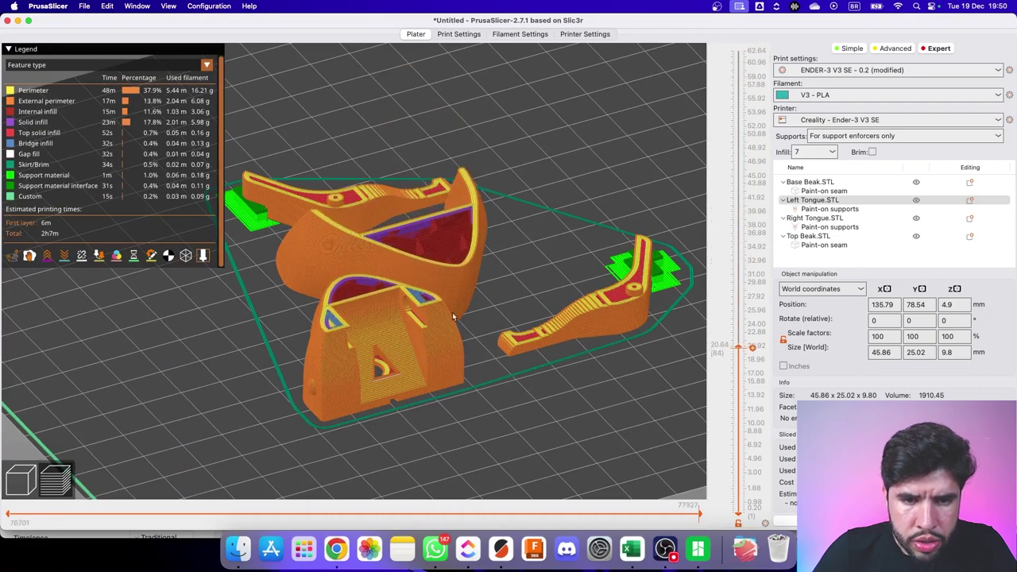
{"action": "left_click_drag", "start_coordinate": [411, 304], "coordinate": [708, 255]}
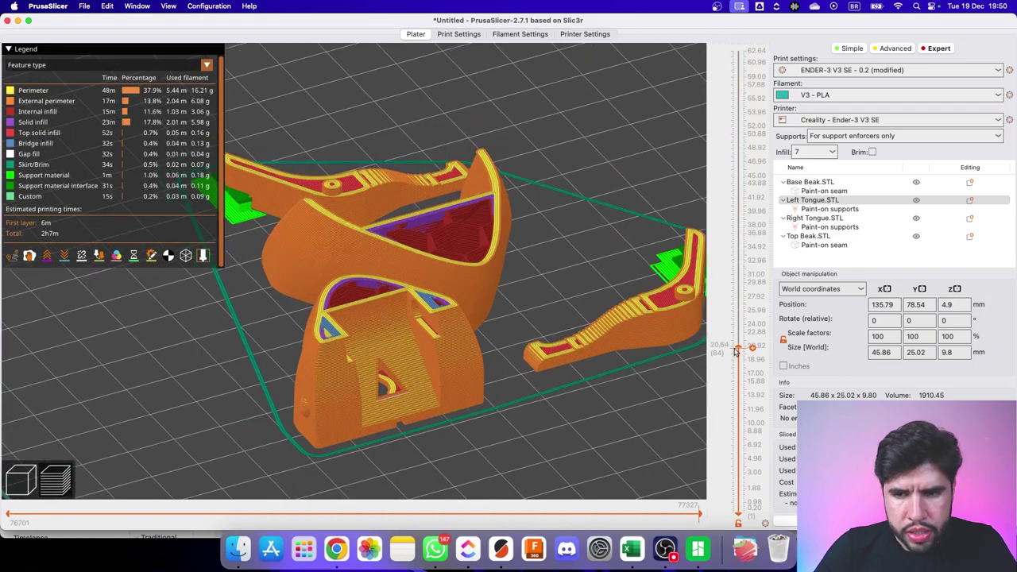
{"action": "left_click_drag", "start_coordinate": [738, 352], "coordinate": [624, 43]}
Review the speed and advanced extrusion width settings of the print profile, and return to the sliced preview.
{"action": "left_click", "coordinate": [457, 35]}
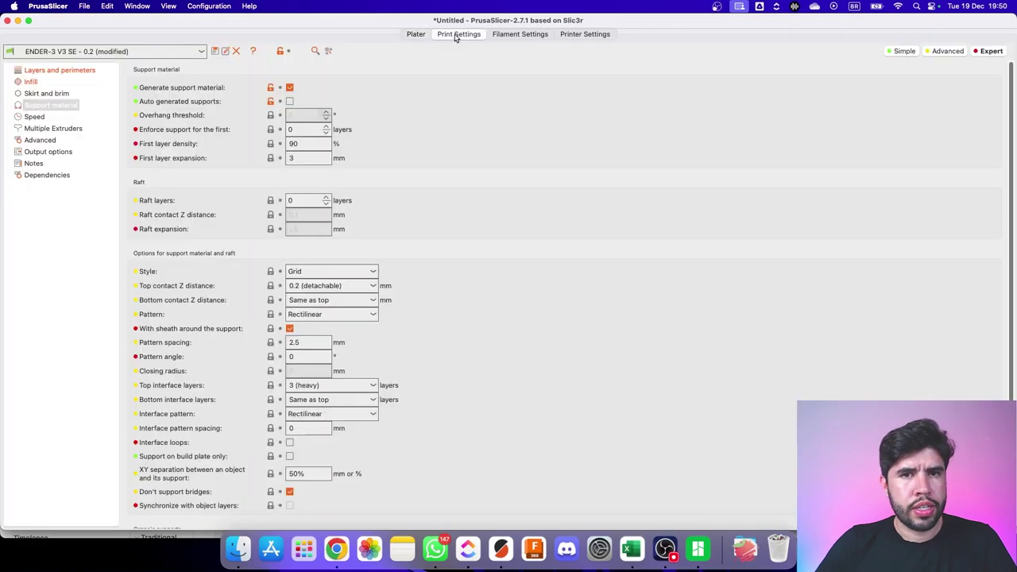
{"action": "left_click", "coordinate": [36, 117]}
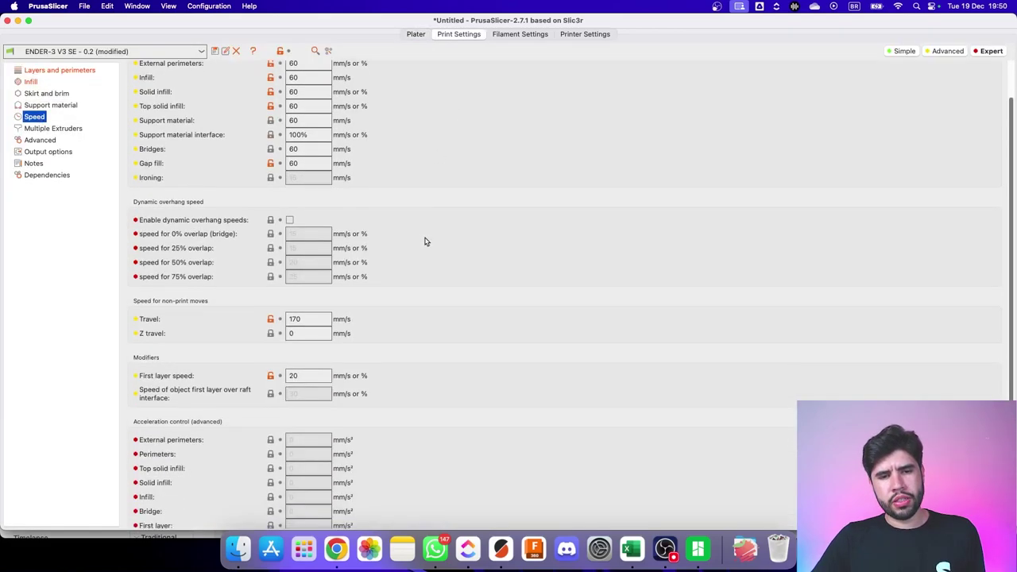
{"action": "scroll", "coordinate": [426, 241], "scroll_direction": "down", "scroll_amount": 5}
{"action": "left_click", "coordinate": [39, 141]}
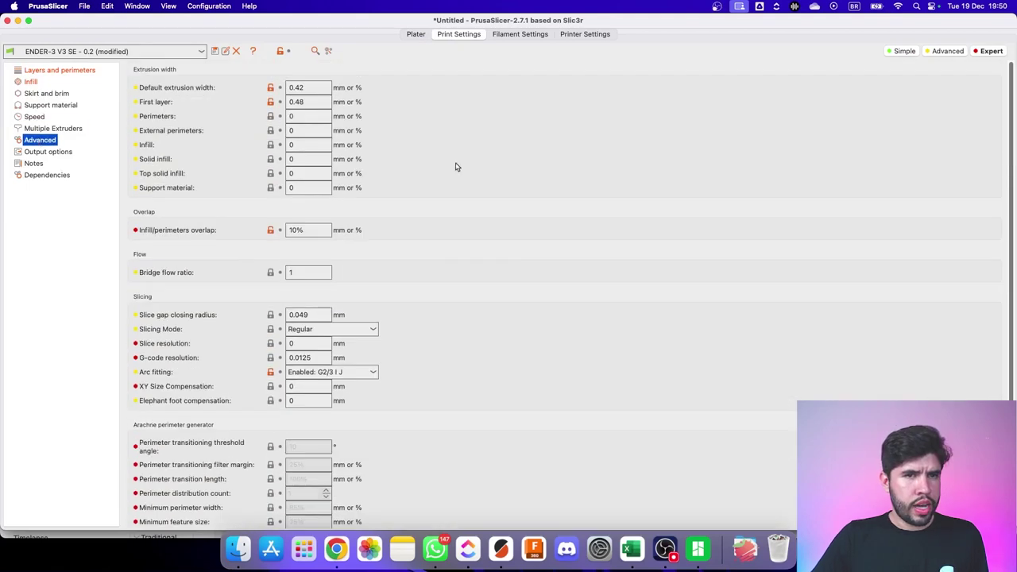
{"action": "left_click", "coordinate": [416, 35]}
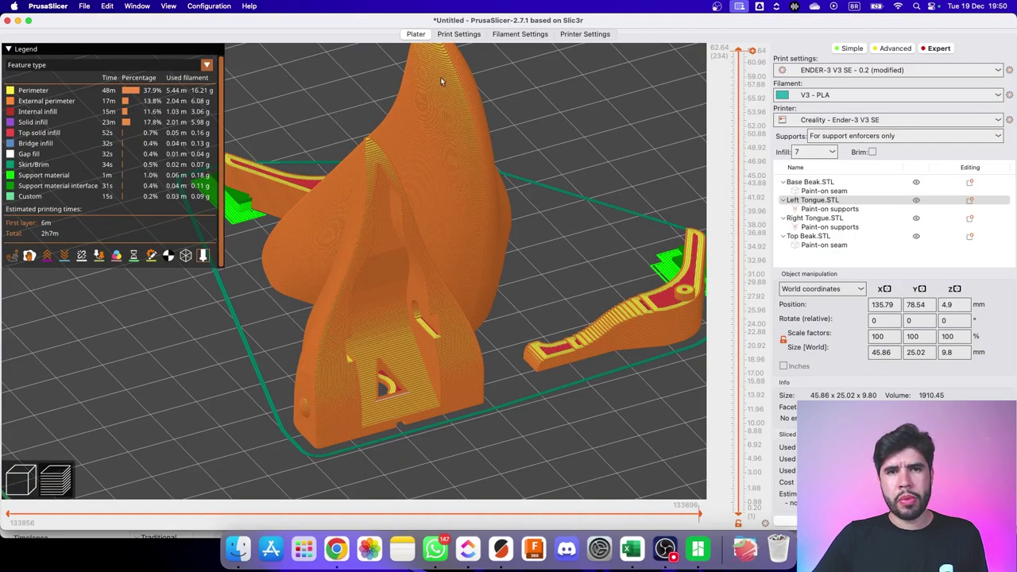
Set the default extrusion width to 0.48 mm in the print profile.
{"action": "left_click", "coordinate": [459, 35]}
{"action": "left_click", "coordinate": [60, 71]}
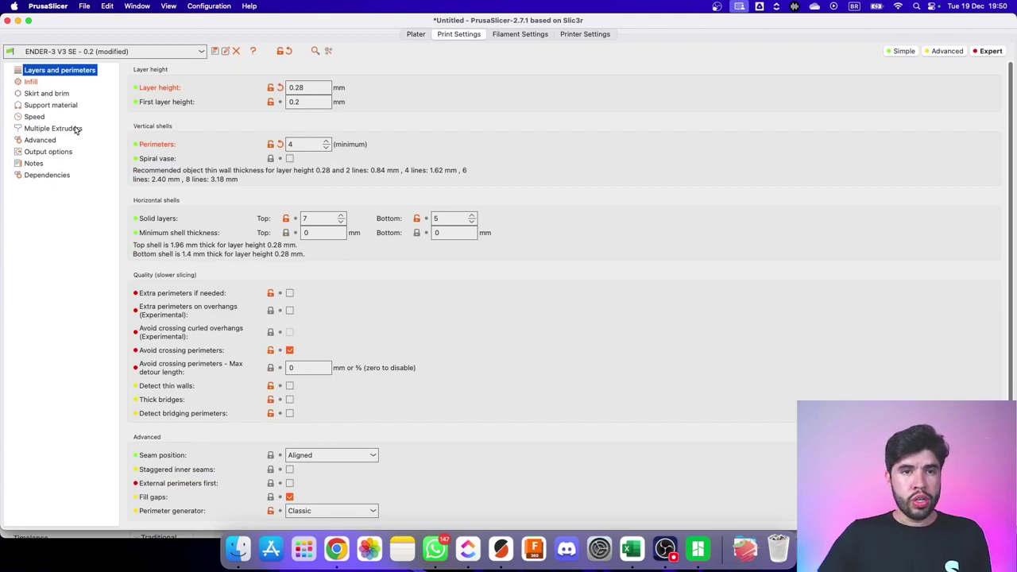
{"action": "left_click", "coordinate": [41, 141]}
{"action": "double_click", "coordinate": [320, 88]}
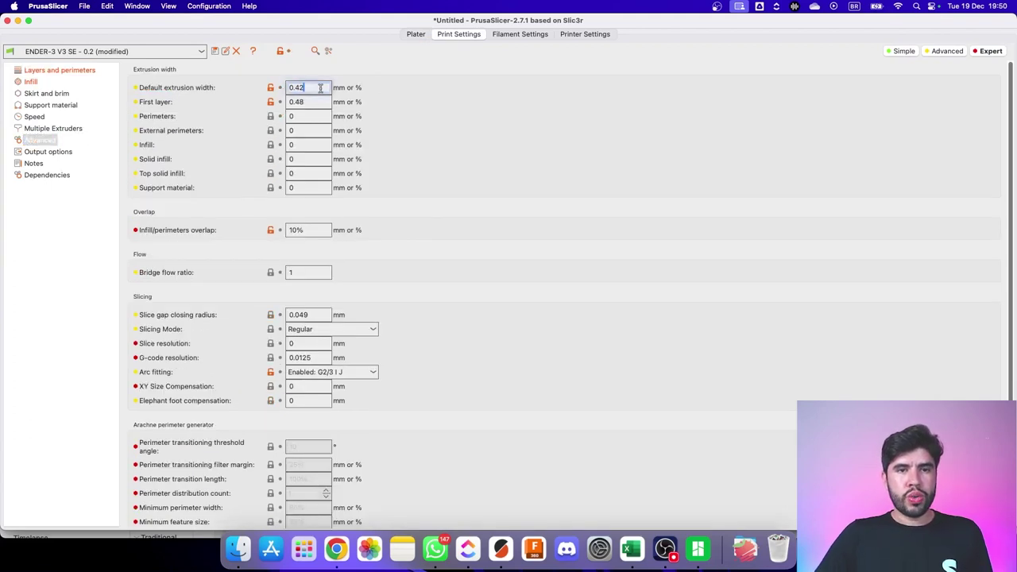
{"action": "type", "text": "0.48"}
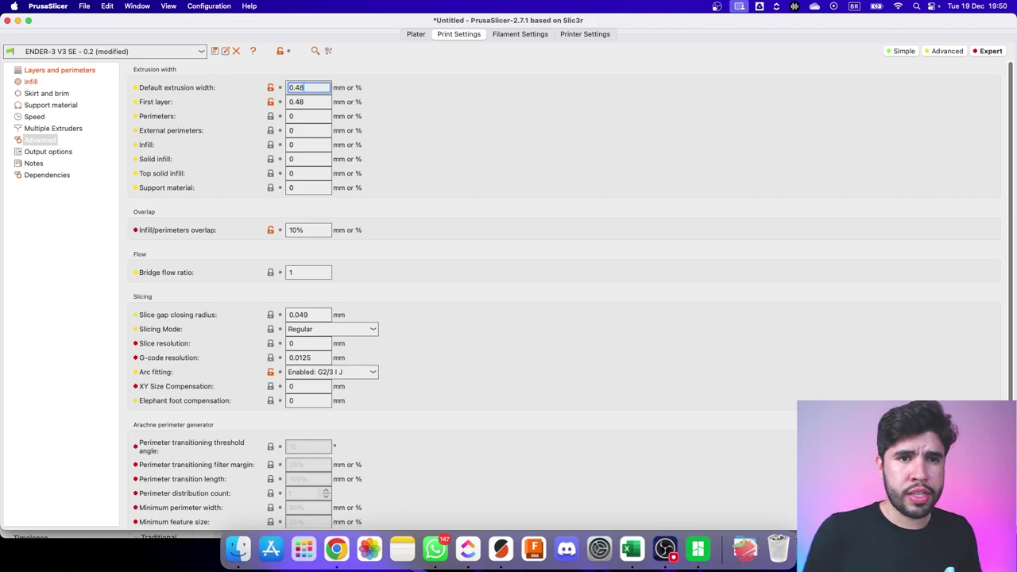
{"action": "double_click", "coordinate": [314, 102]}
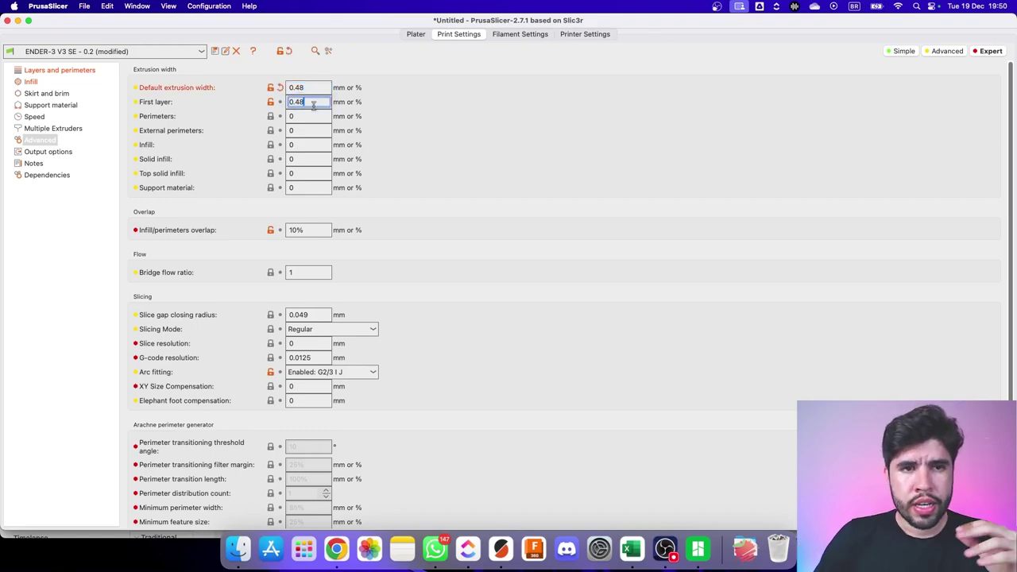
Slice the plate with the new extrusion width and lower the preview to about 44 mm to examine the beak walls.
{"action": "left_click", "coordinate": [414, 35]}
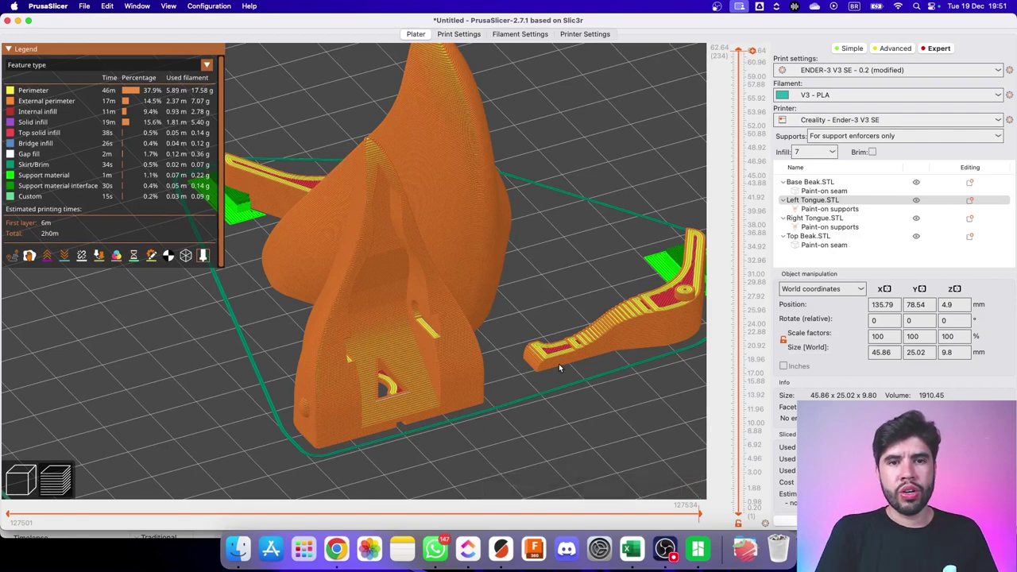
{"action": "left_click_drag", "start_coordinate": [559, 363], "coordinate": [556, 288]}
{"action": "left_click_drag", "start_coordinate": [737, 52], "coordinate": [738, 182]}
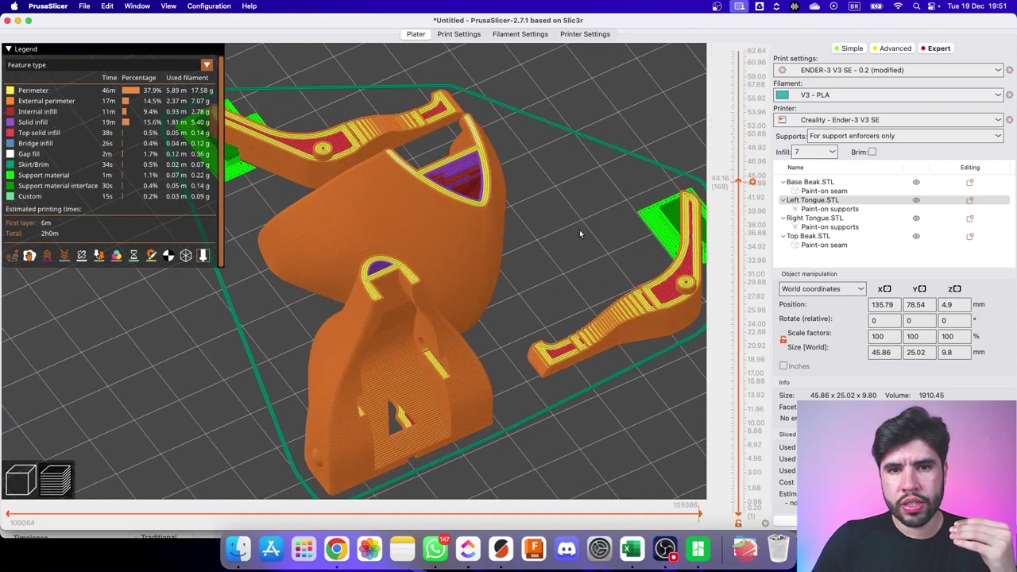
Review the output options and the layer and perimeter settings, and return to the sliced plate.
{"action": "left_click", "coordinate": [466, 37]}
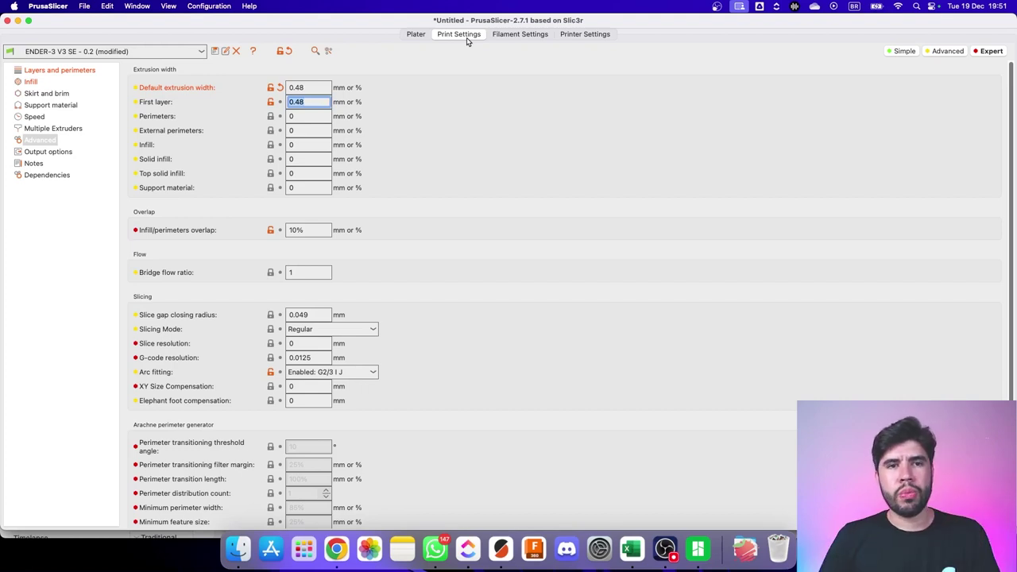
{"action": "left_click", "coordinate": [57, 155]}
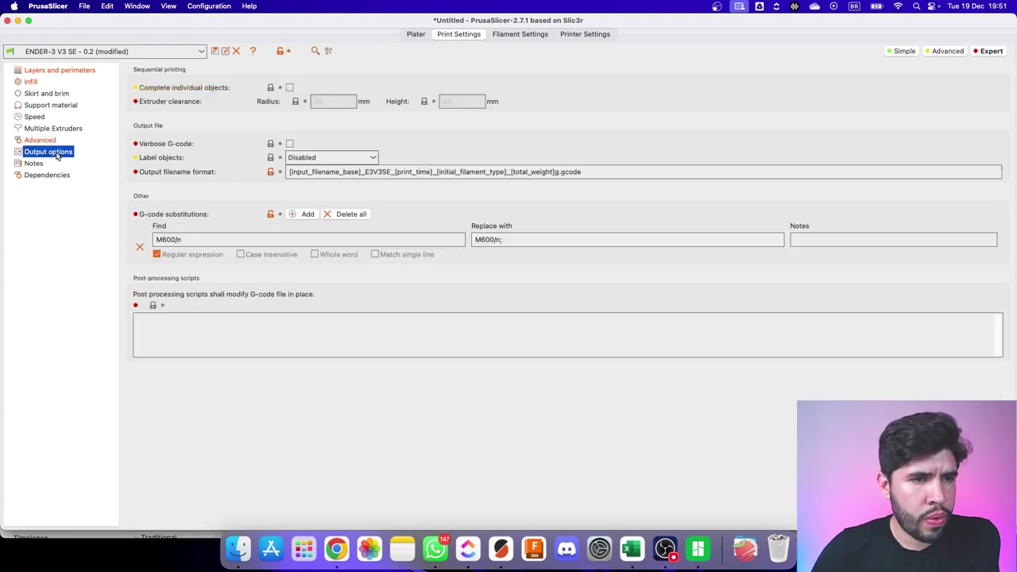
{"action": "left_click", "coordinate": [88, 72]}
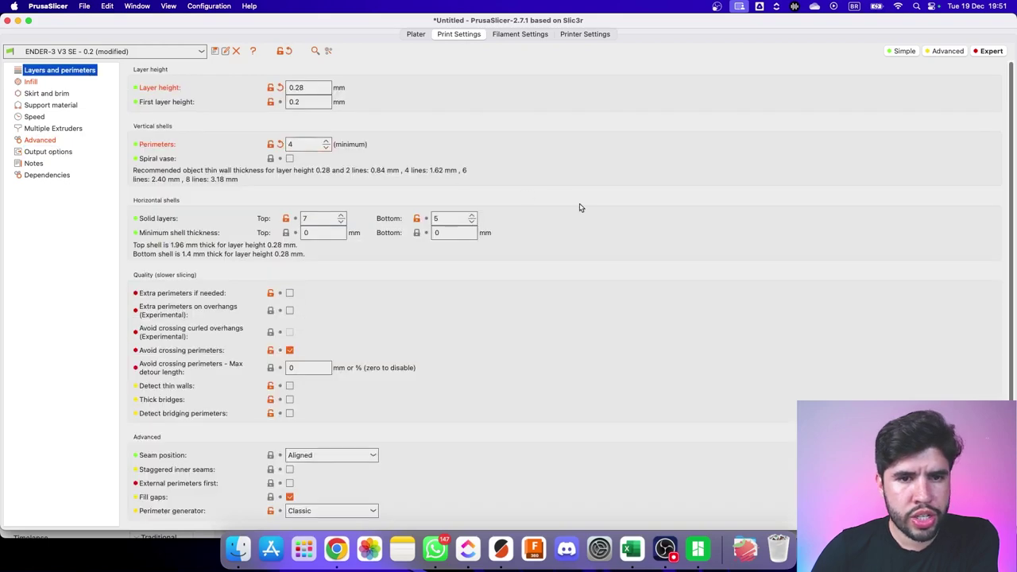
{"action": "left_click", "coordinate": [415, 34]}
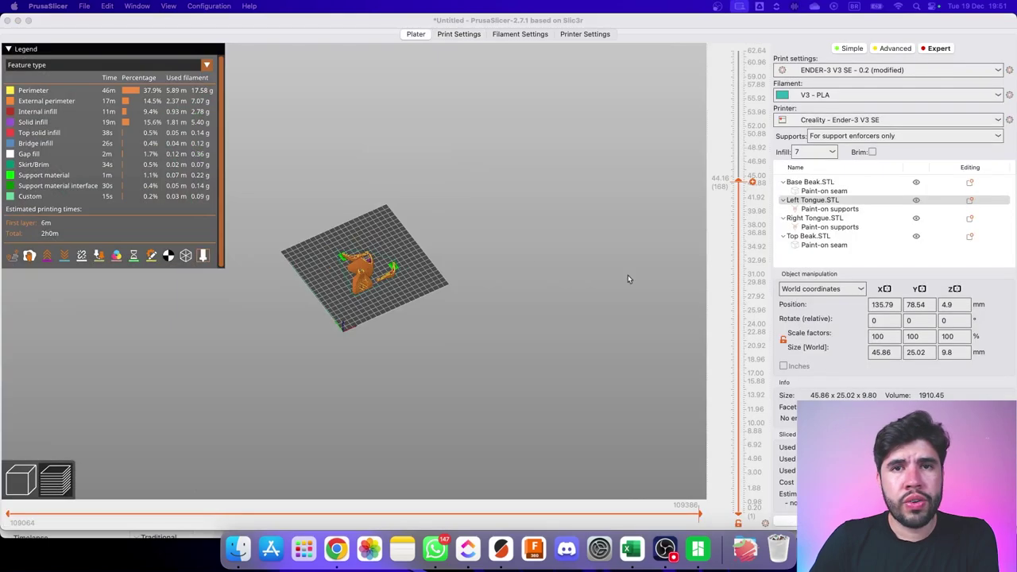
Check the PLA filament's nozzle and bed temperatures, and view all the sliced parts on the plate.
{"action": "scroll", "coordinate": [628, 279], "scroll_direction": "up", "scroll_amount": 10}
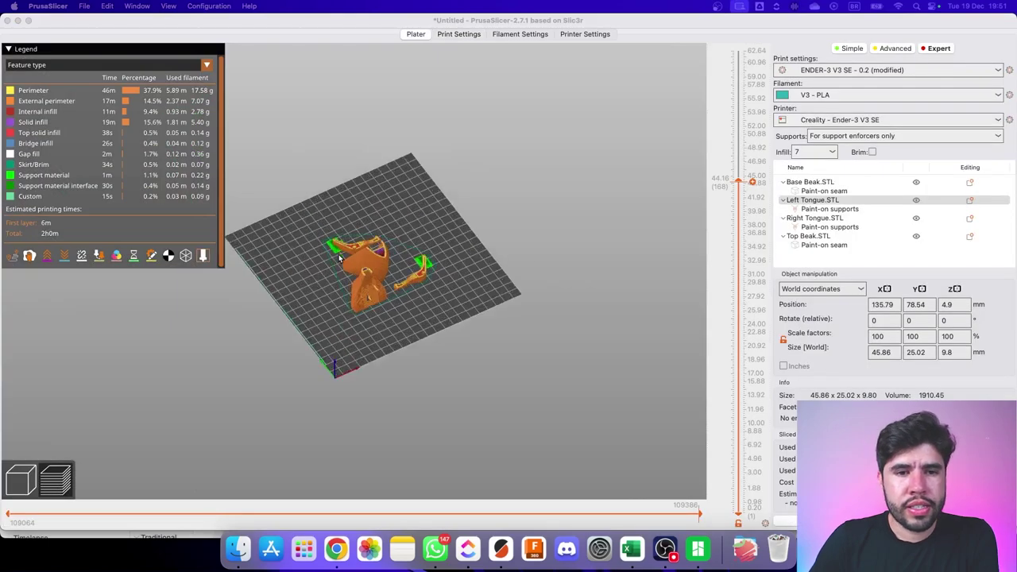
{"action": "left_click_drag", "start_coordinate": [378, 282], "coordinate": [556, 312]}
{"action": "left_click", "coordinate": [512, 34]}
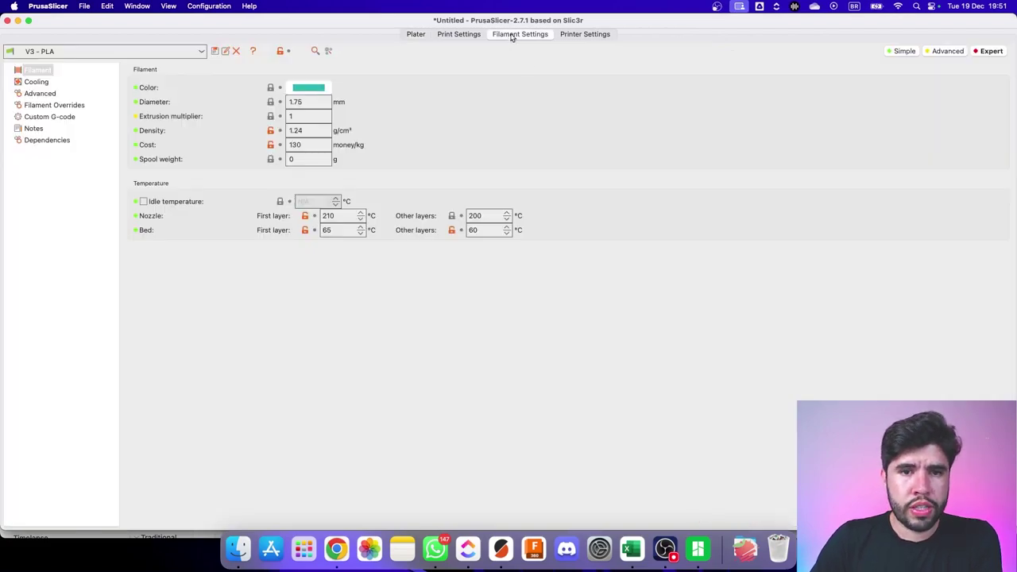
{"action": "left_click", "coordinate": [416, 34]}
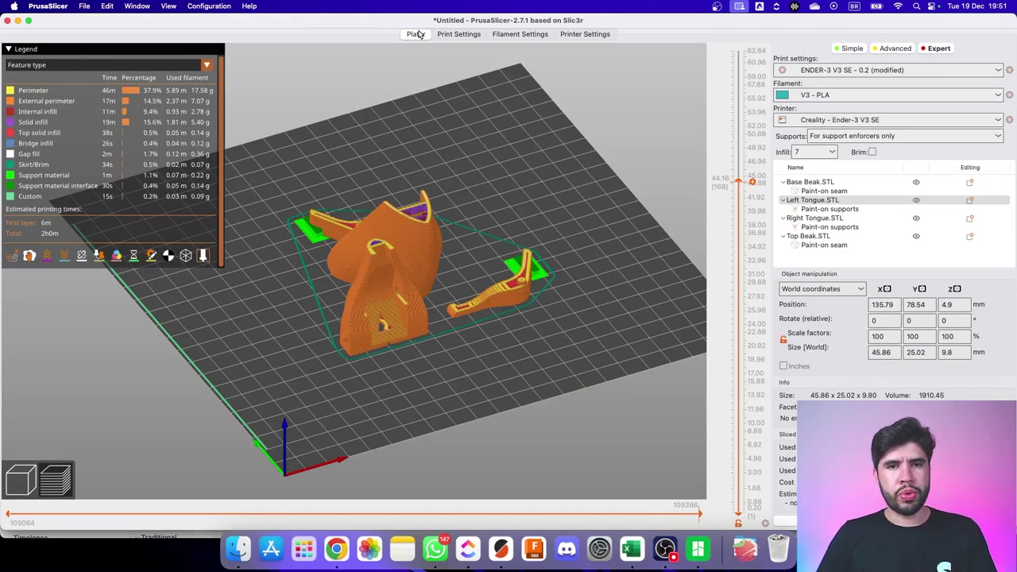
{"action": "middle_click_drag", "start_coordinate": [479, 219], "coordinate": [511, 204]}
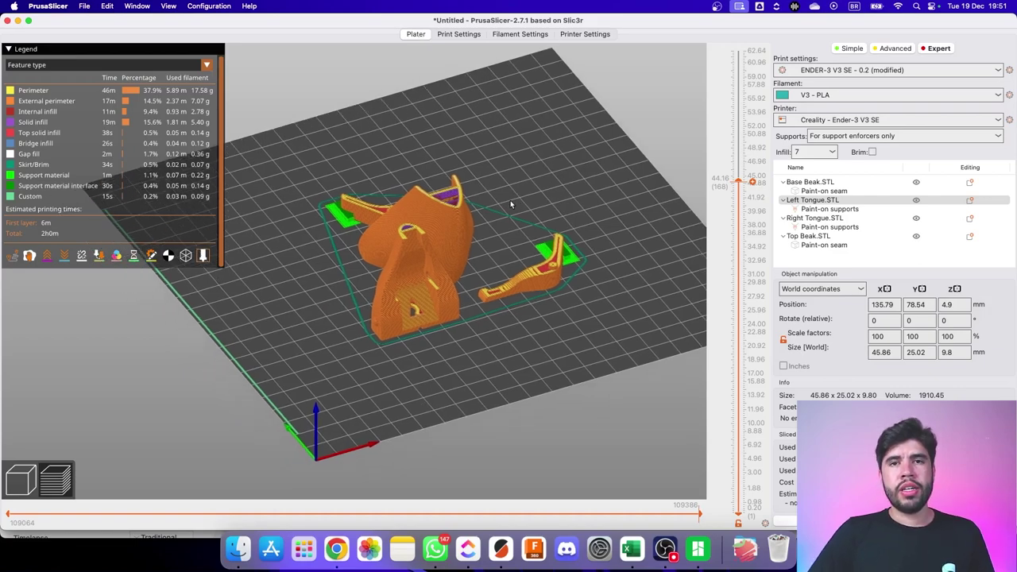